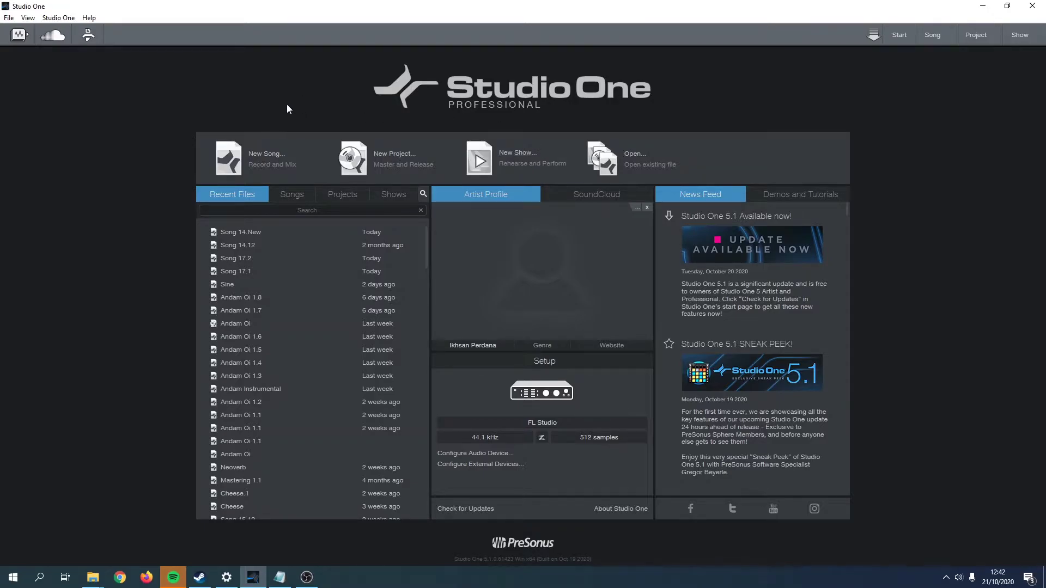
Step: Hide the start page's search field and look through the Songs and Recent Files lists
{"action": "key", "text": "Escape"}
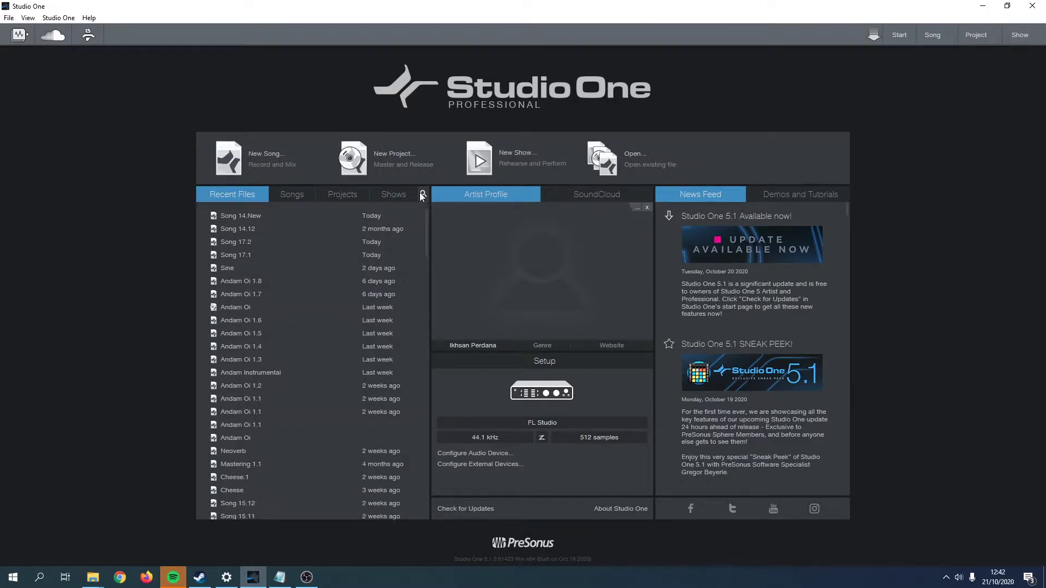
{"action": "left_click", "coordinate": [289, 194]}
{"action": "scroll", "coordinate": [261, 244], "scroll_direction": "down", "scroll_amount": 5}
{"action": "scroll", "coordinate": [262, 245], "scroll_direction": "down", "scroll_amount": 8}
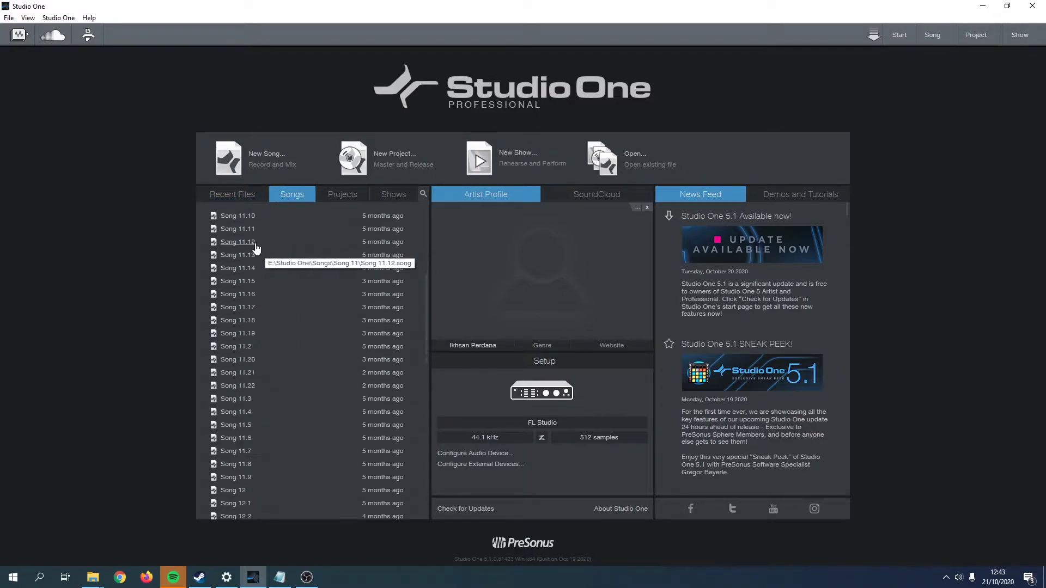
{"action": "left_click", "coordinate": [238, 196]}
{"action": "left_click", "coordinate": [298, 195]}
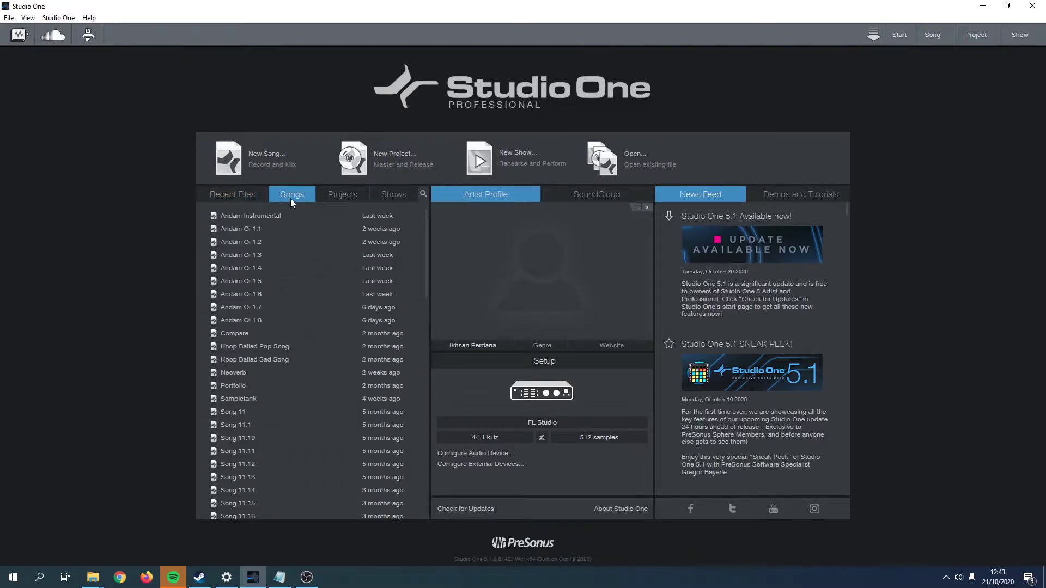
Step: Search the Songs list for "song", "song 12", "song 13" and "song 14", and clear the search
{"action": "left_click", "coordinate": [422, 195]}
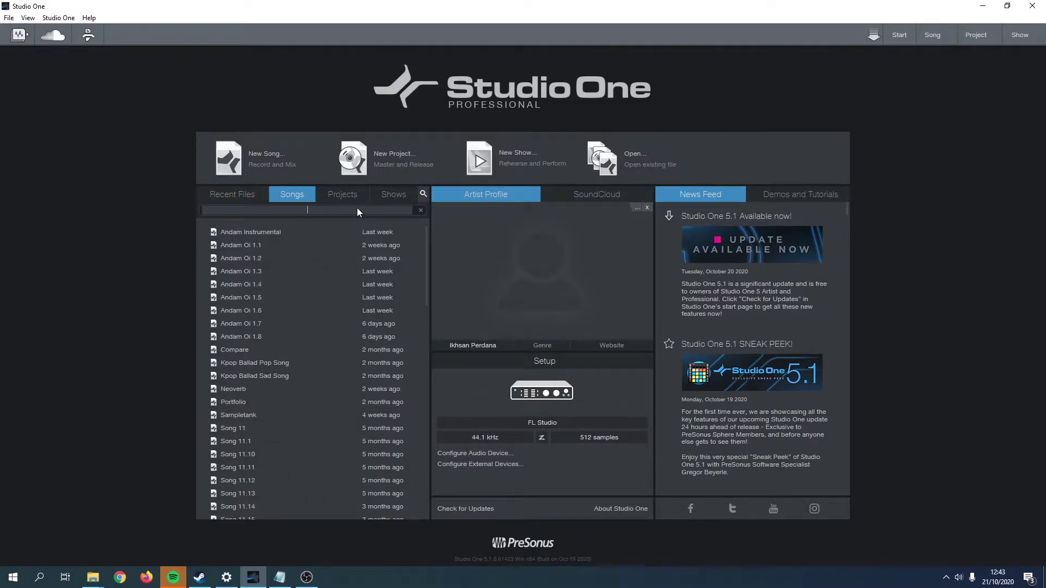
{"action": "type", "text": "song"}
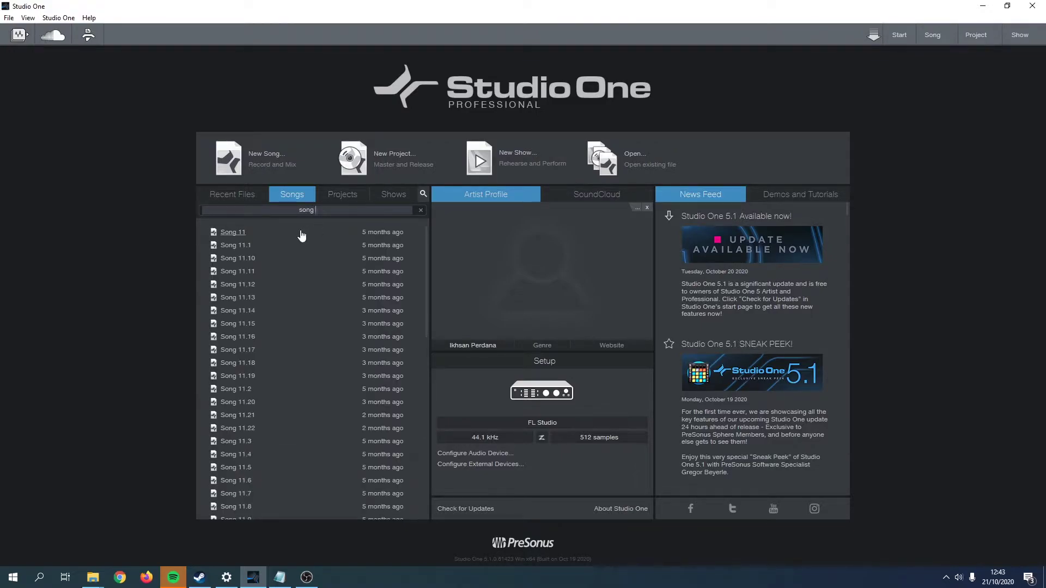
{"action": "scroll", "coordinate": [295, 241], "scroll_direction": "down", "scroll_amount": 2}
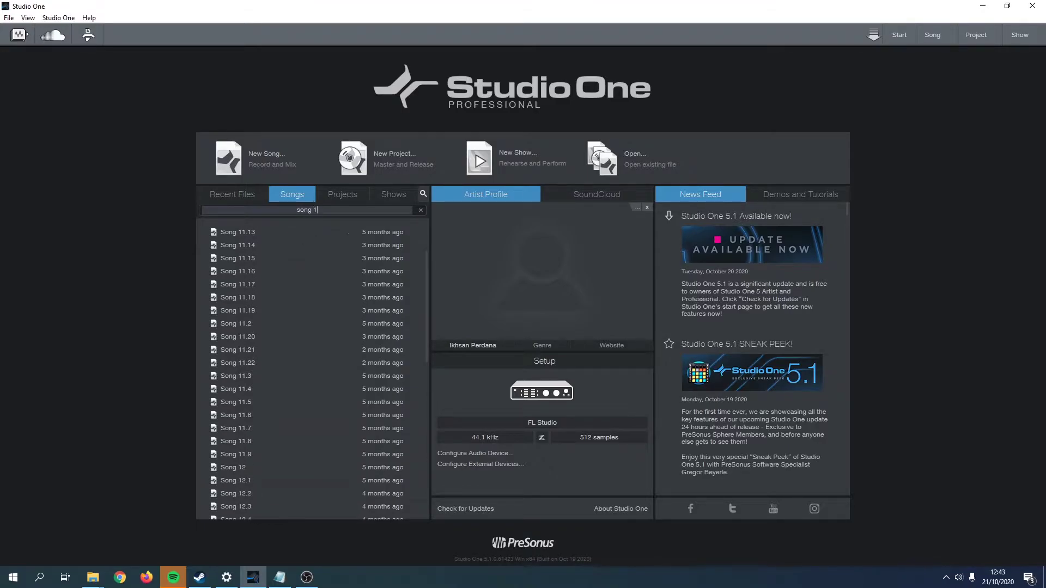
{"action": "type", "text": "12"}
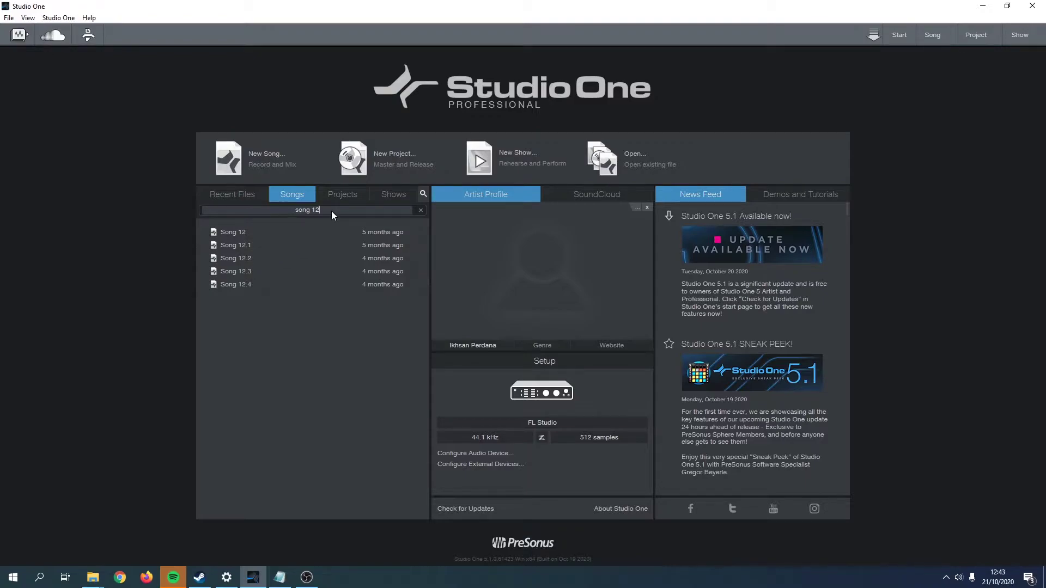
{"action": "key", "text": "BackSpace"}
{"action": "type", "text": "3"}
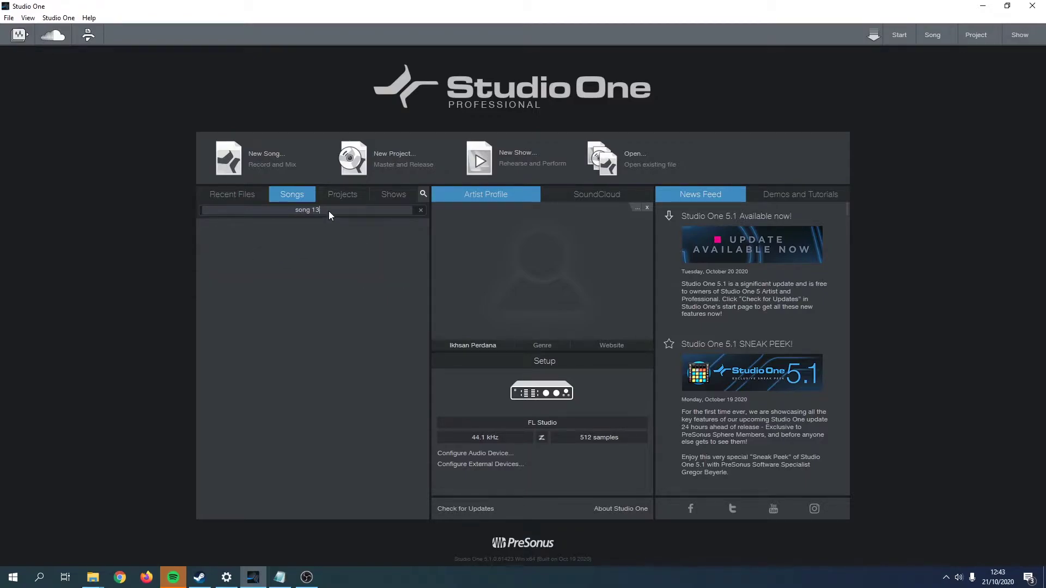
{"action": "key", "text": "BackSpace"}
{"action": "type", "text": "4"}
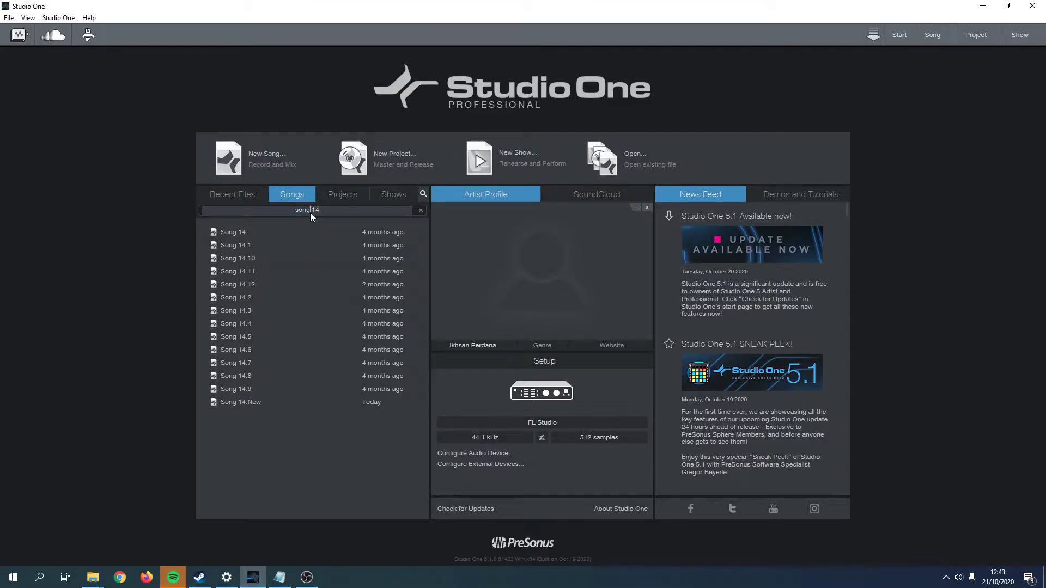
{"action": "key", "text": "BackSpace"}
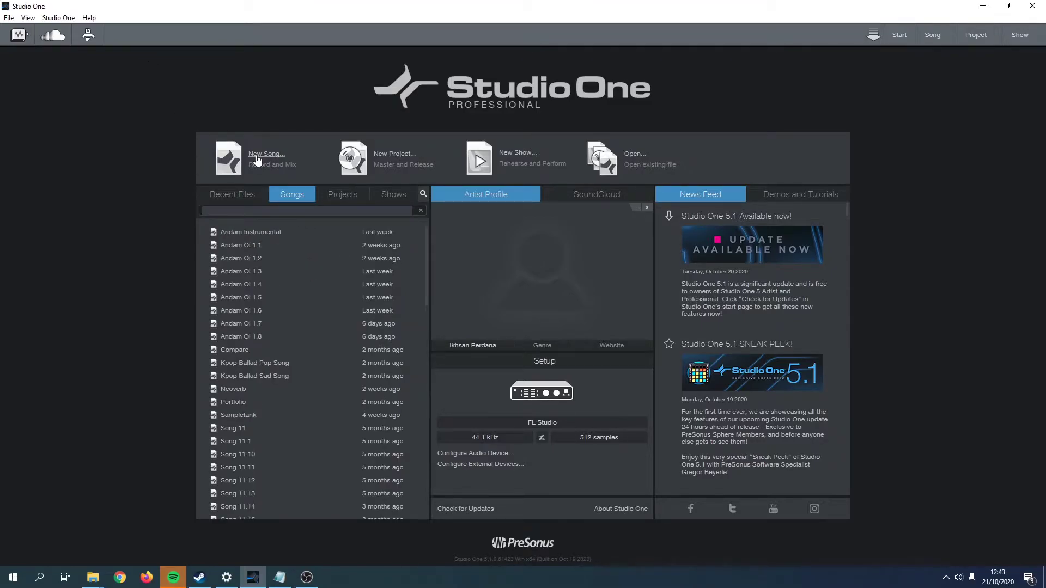
{"action": "left_click", "coordinate": [9, 18]}
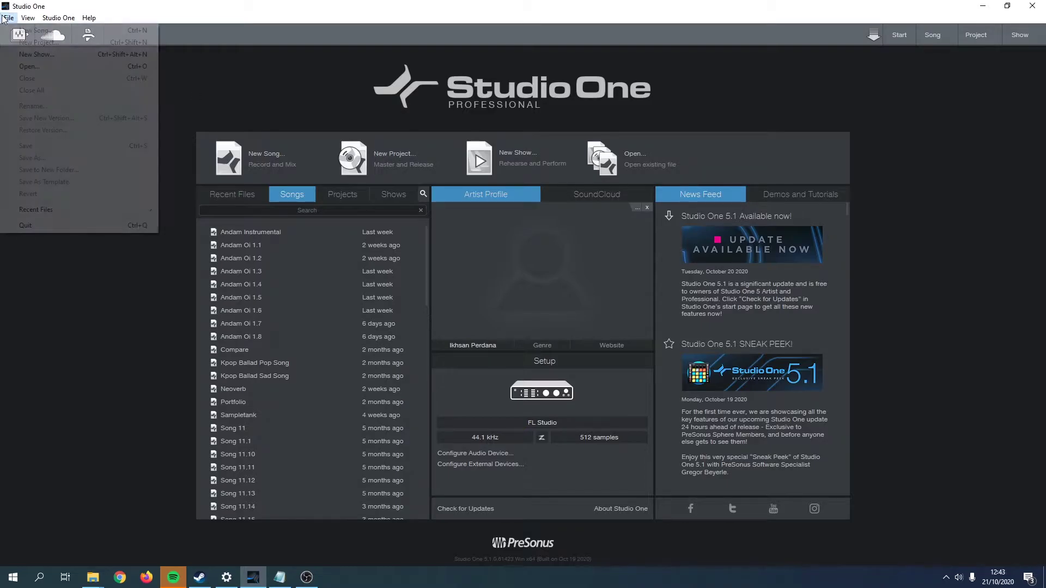
{"action": "left_click", "coordinate": [16, 66]}
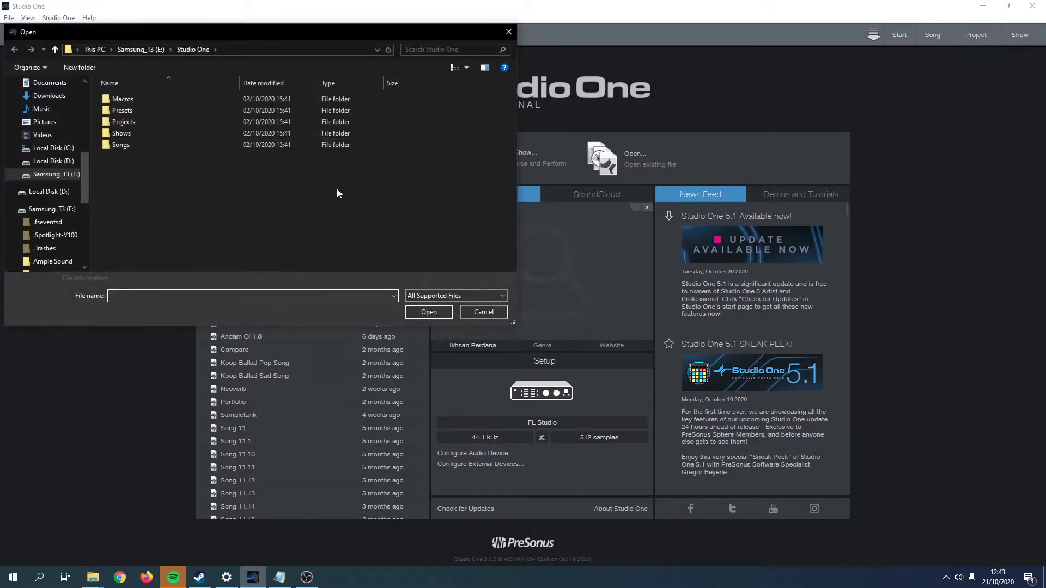
{"action": "left_click", "coordinate": [474, 311]}
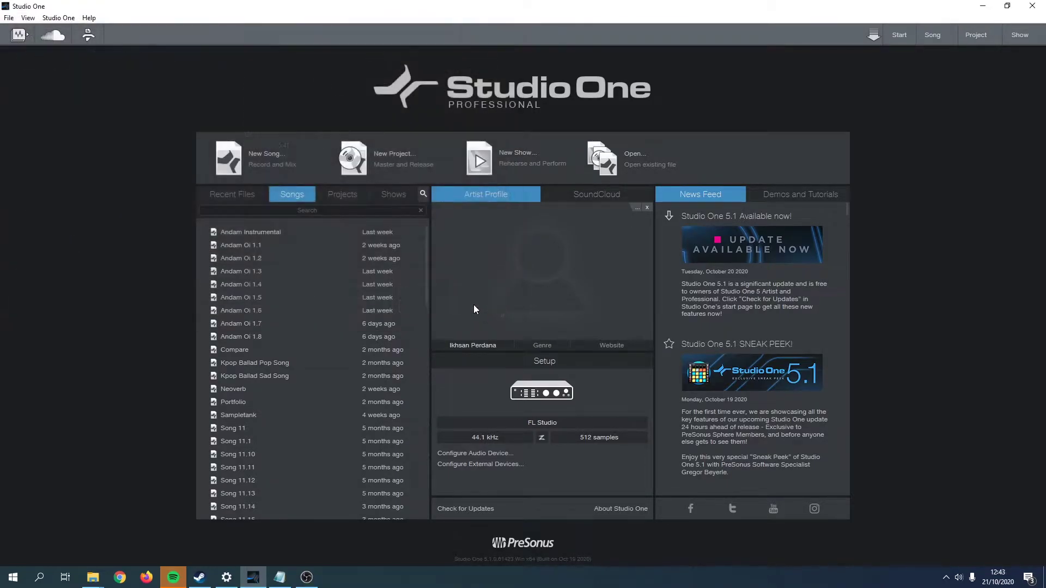
Step: Search the Songs list for "andam"
{"action": "left_click", "coordinate": [355, 210]}
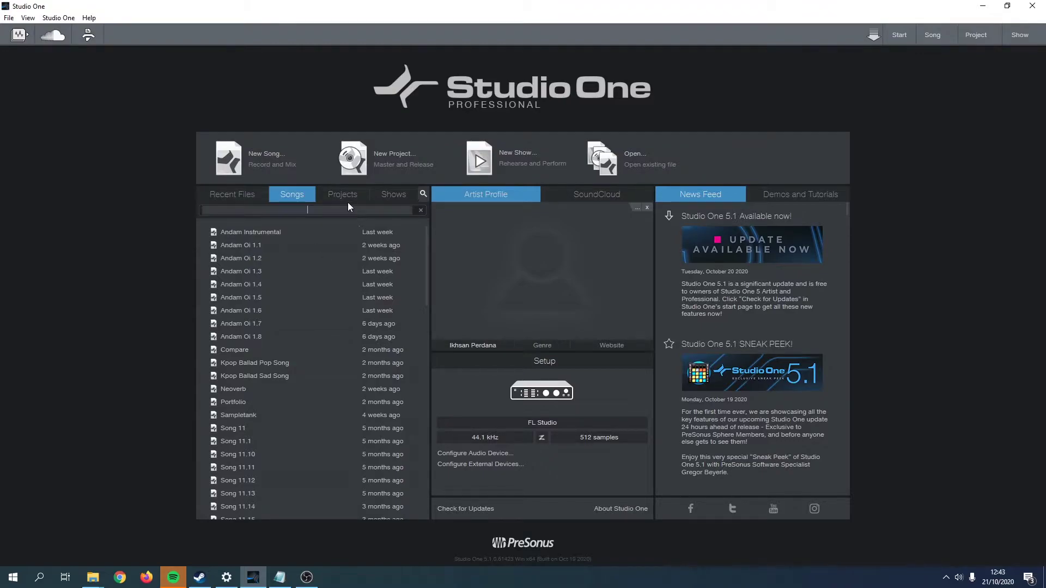
{"action": "type", "text": "andam"}
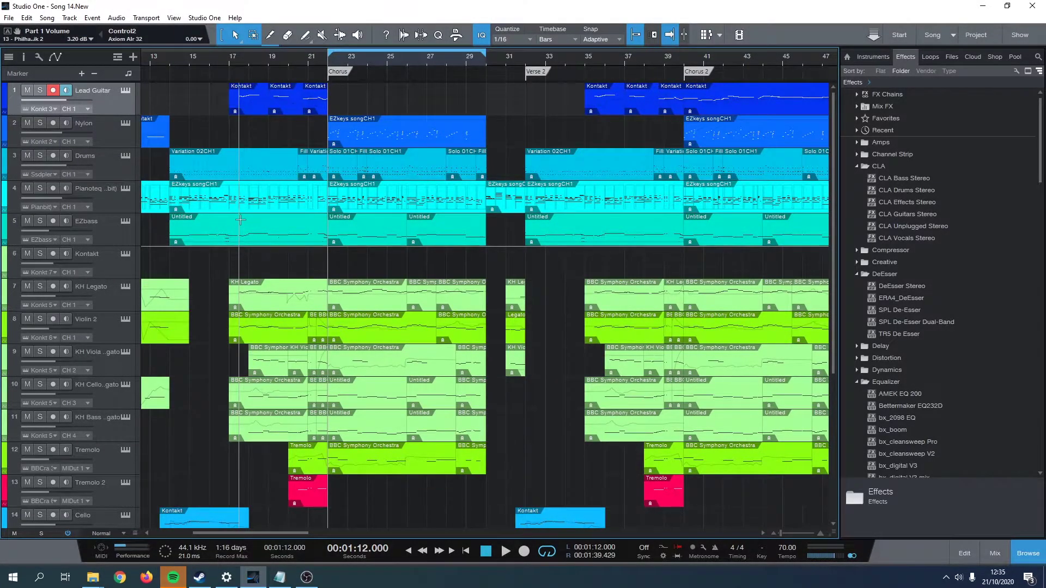
Step: View the Kontakt instrument of the KH Legato track and close its window
{"action": "scroll", "coordinate": [132, 263], "scroll_direction": "down", "scroll_amount": 1}
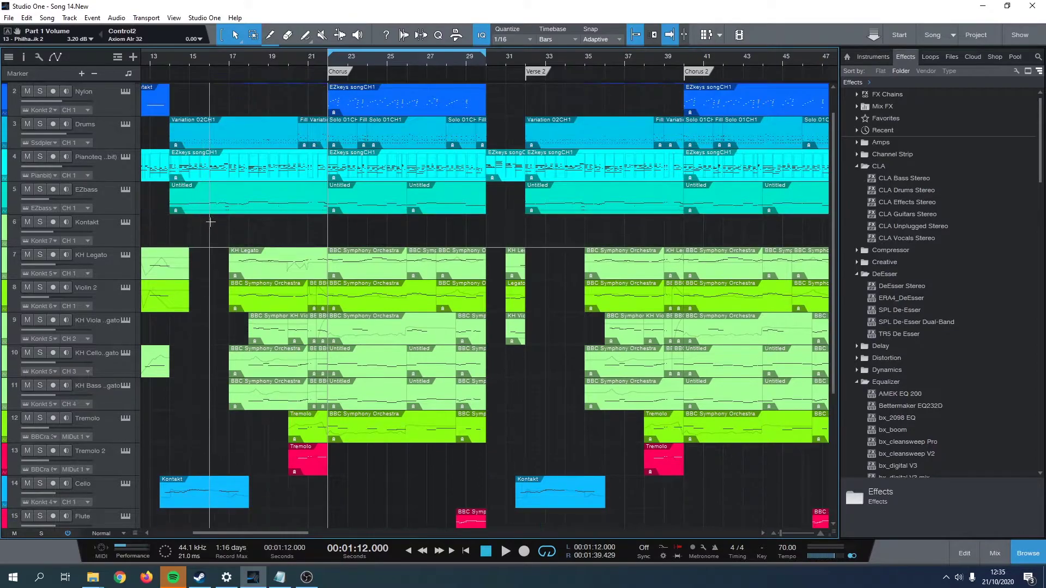
{"action": "left_click", "coordinate": [104, 259]}
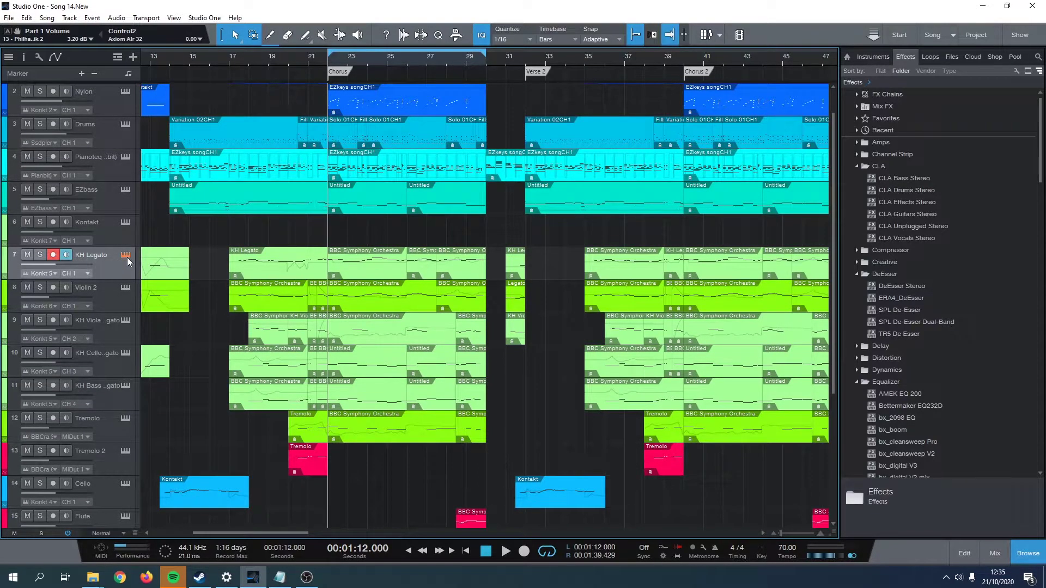
{"action": "left_click", "coordinate": [126, 256]}
{"action": "left_click_drag", "start_coordinate": [494, 48], "coordinate": [475, 46]}
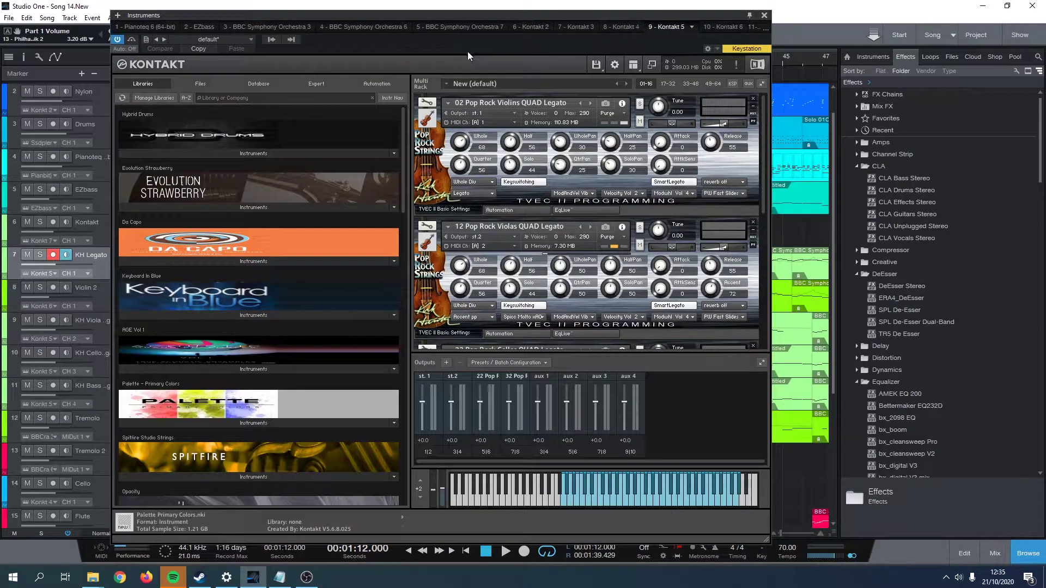
{"action": "left_click", "coordinate": [765, 16]}
Step: Show the mixing console, examine the Violin 1 and Kt. aux 1 to 3 channels, and hide the console
{"action": "key", "text": "F3"}
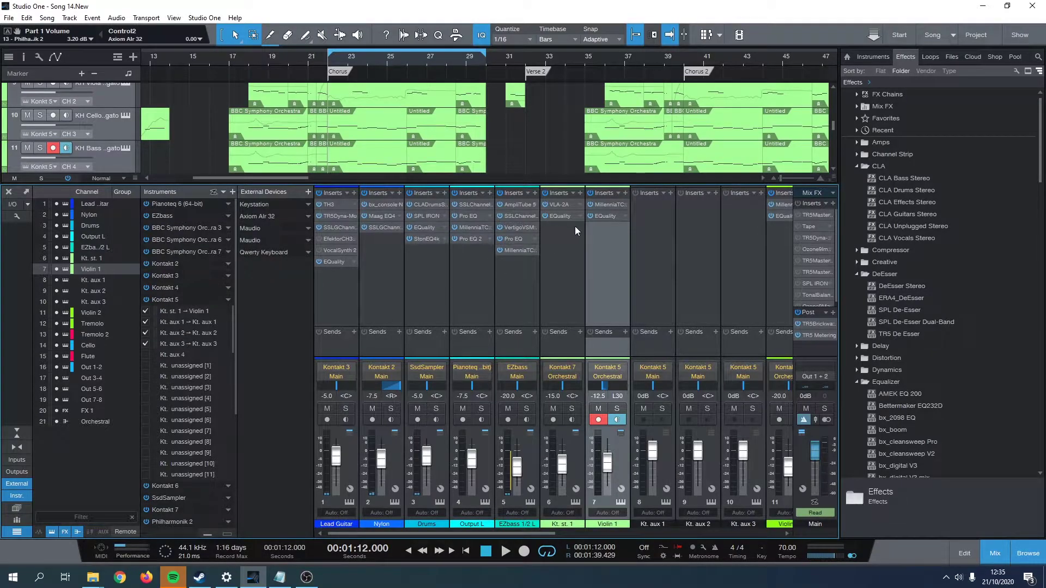
{"action": "scroll", "coordinate": [554, 536], "scroll_direction": "right", "scroll_amount": 1}
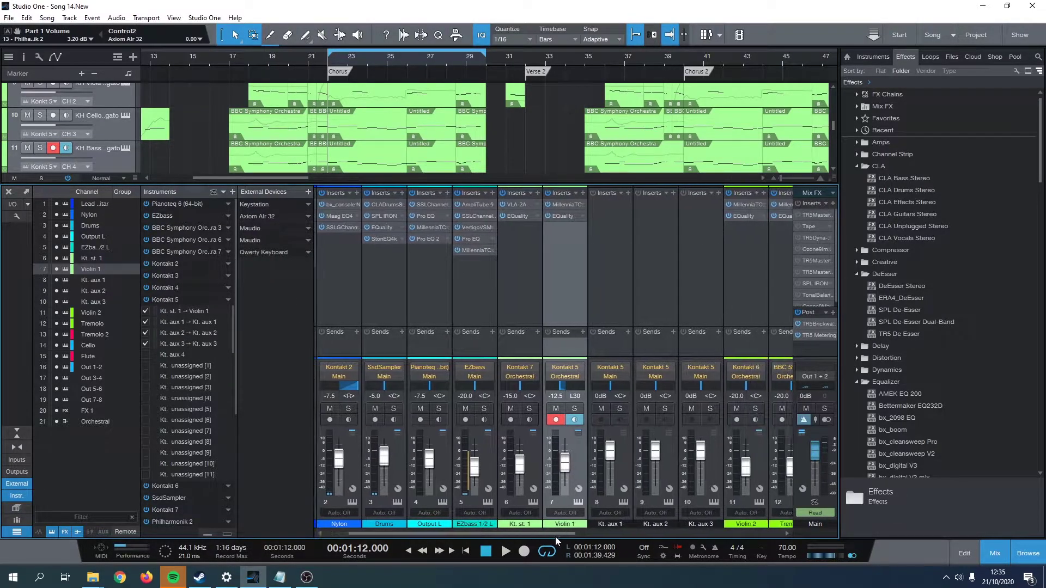
{"action": "left_click", "coordinate": [623, 283]}
{"action": "left_click", "coordinate": [681, 282]}
{"action": "left_click", "coordinate": [613, 281]}
{"action": "left_click", "coordinate": [538, 269]}
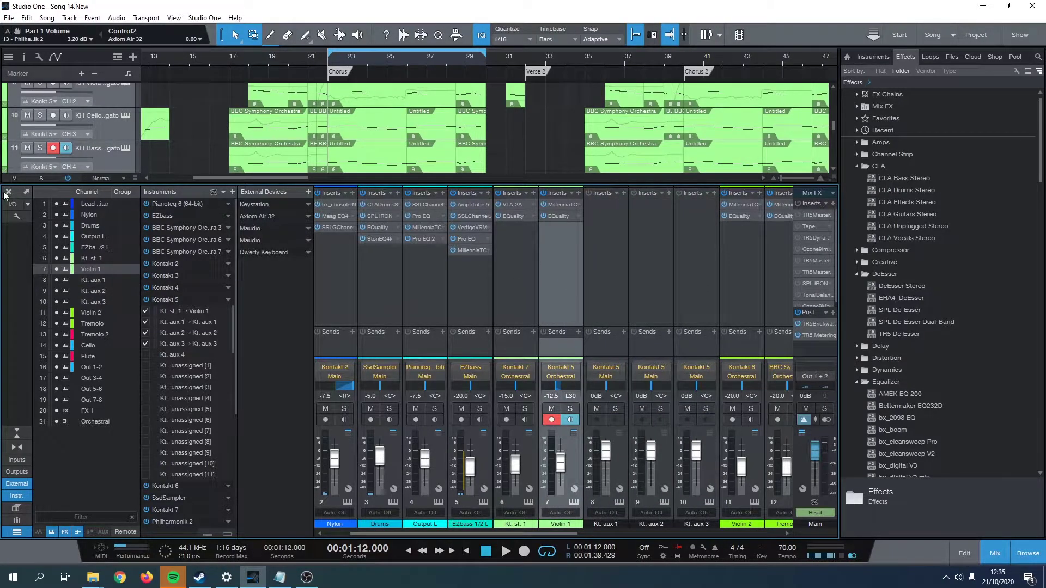
{"action": "key", "text": "F3"}
Step: Open the KH Legato track's Kontakt instrument with its output list shown and start playback
{"action": "scroll", "coordinate": [298, 237], "scroll_direction": "up", "scroll_amount": 4}
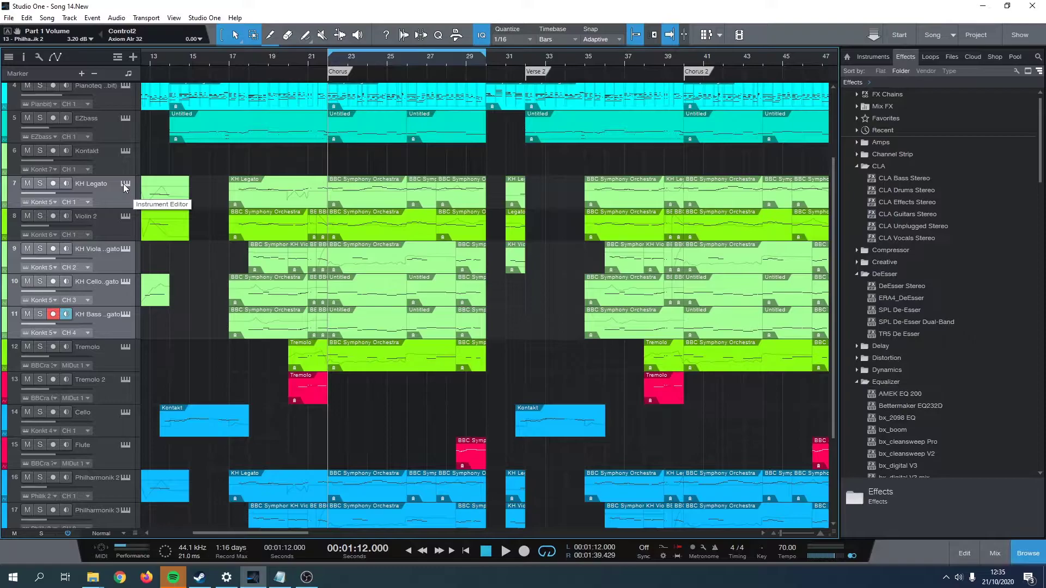
{"action": "left_click", "coordinate": [124, 184]}
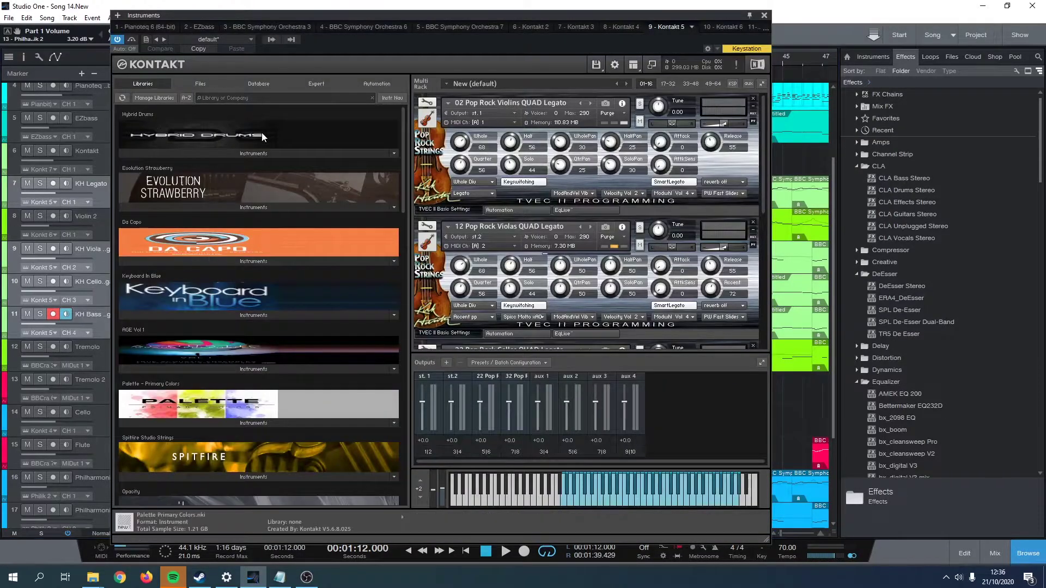
{"action": "left_click", "coordinate": [271, 40]}
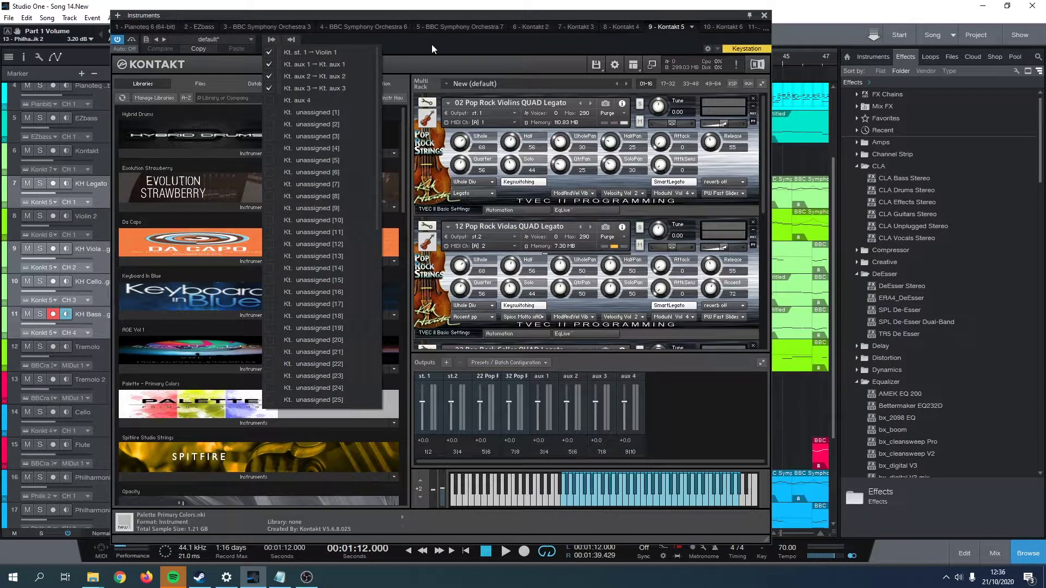
{"action": "key", "text": "space"}
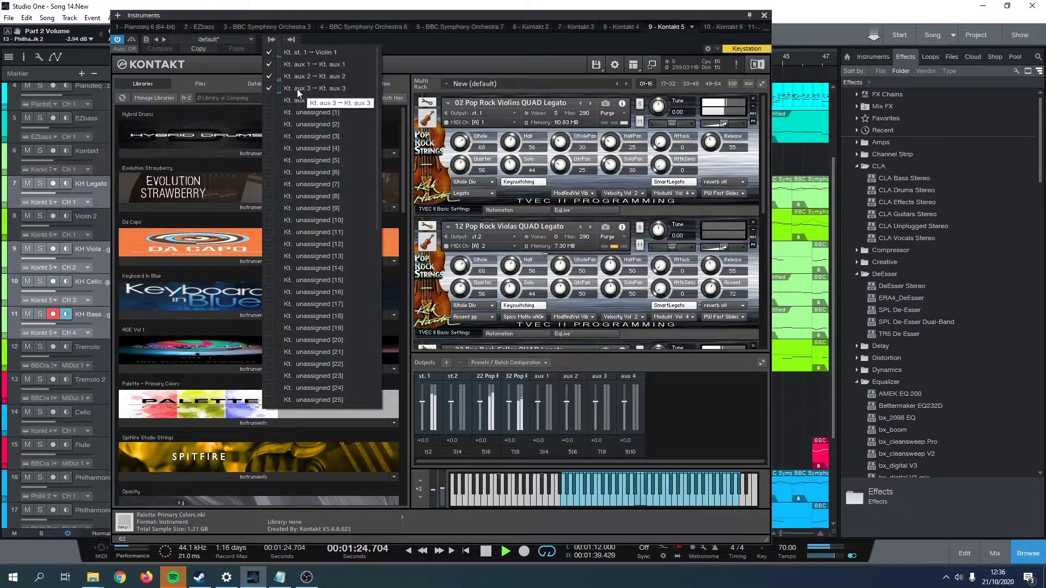
Step: Disable the Kt. aux 1, Kt. aux 2 and Kt. aux 3 outputs of the Kontakt instrument
{"action": "left_click", "coordinate": [270, 65]}
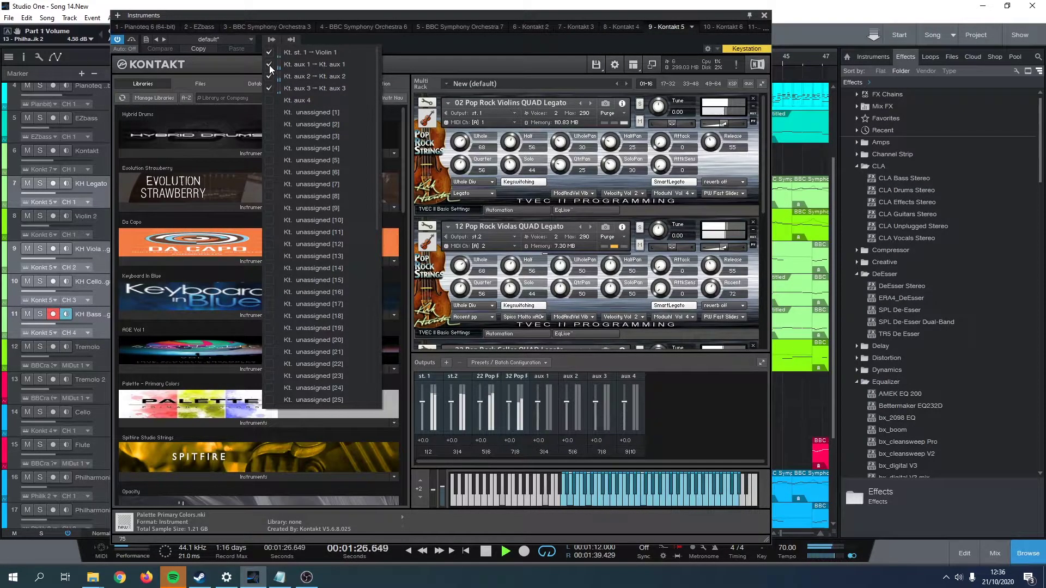
{"action": "left_click", "coordinate": [270, 77]}
{"action": "left_click", "coordinate": [268, 88]}
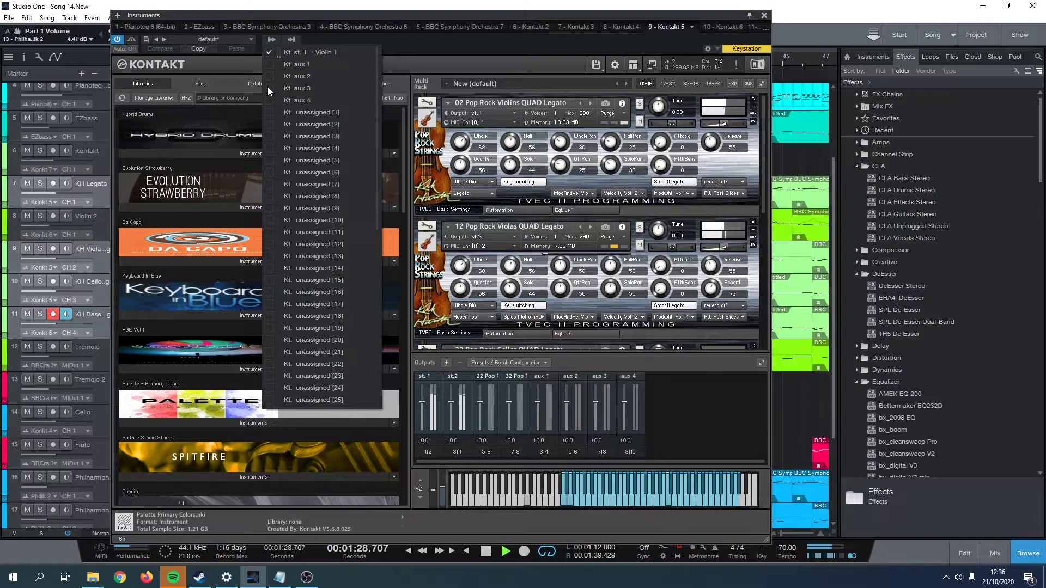
Step: Re-enable the Kt. aux 1, Kt. aux 2 and Kt. aux 3 outputs and stop playback
{"action": "left_click", "coordinate": [268, 64]}
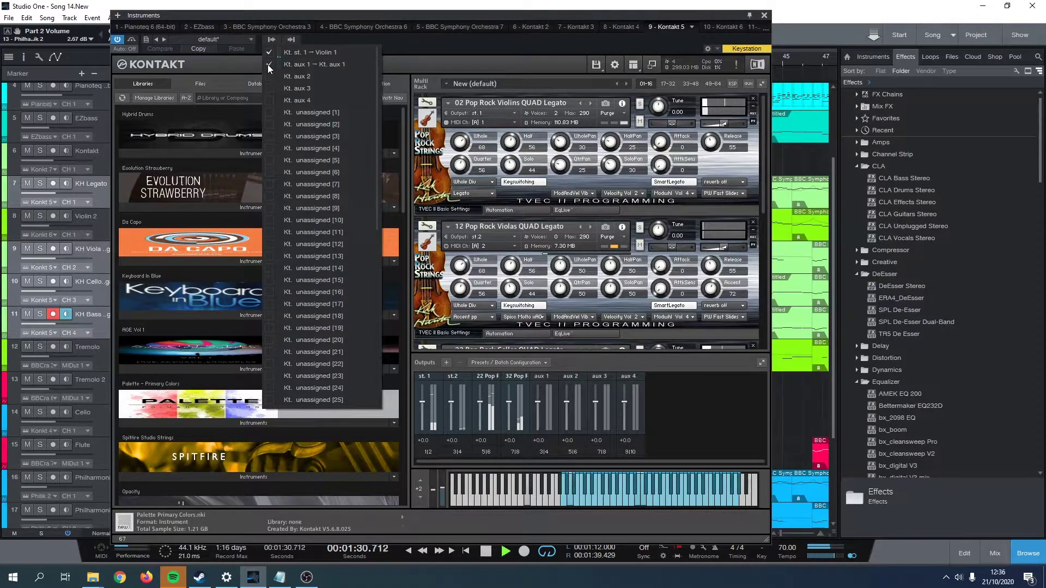
{"action": "left_click", "coordinate": [268, 76]}
{"action": "left_click", "coordinate": [269, 85]}
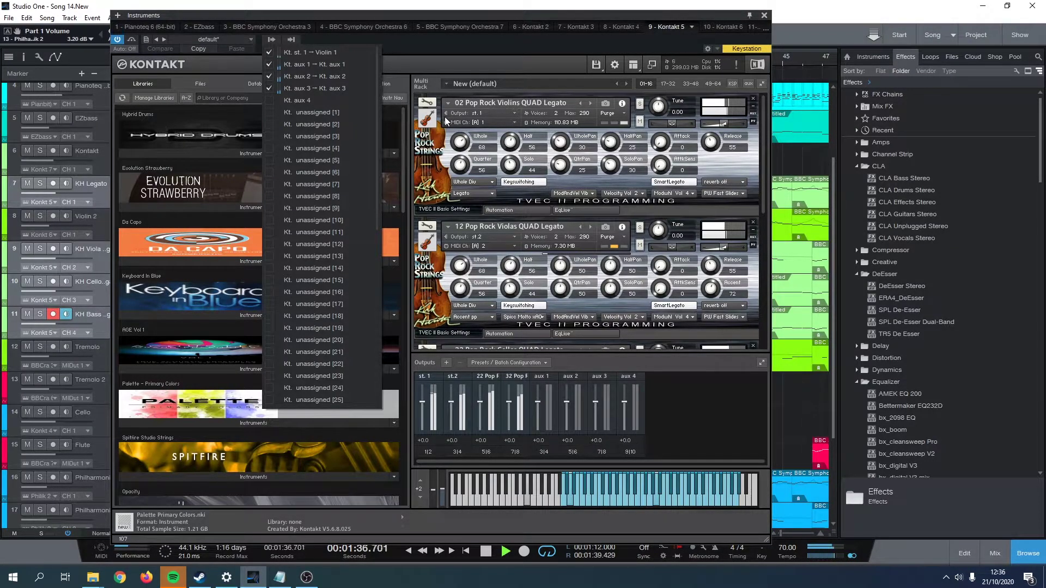
{"action": "key", "text": "space"}
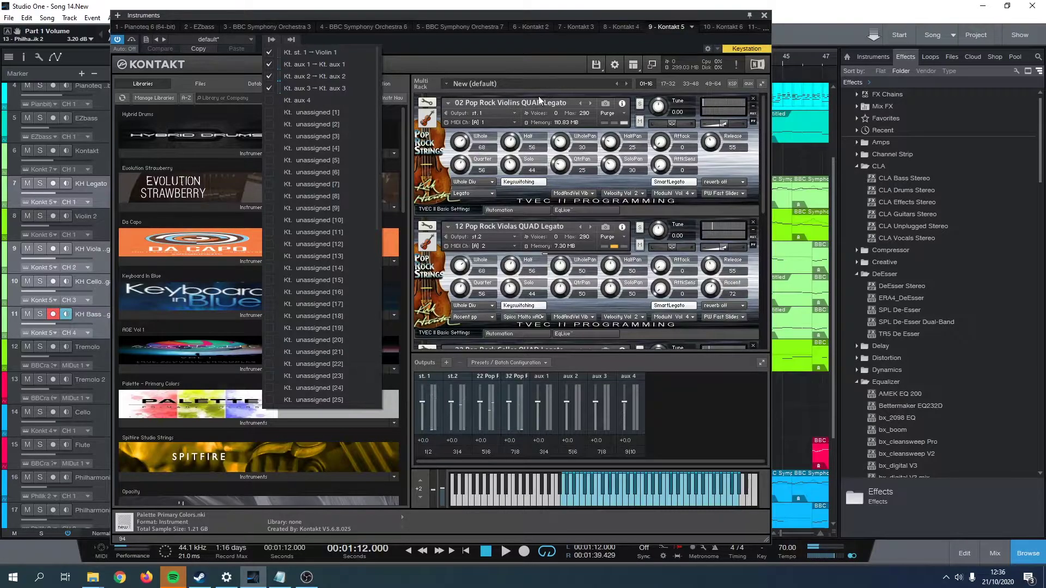
Step: Look over the Pop Rock string patches and output list in Kontakt, and close the instrument window
{"action": "left_click", "coordinate": [764, 142]}
{"action": "scroll", "coordinate": [763, 221], "scroll_direction": "down", "scroll_amount": 3}
{"action": "scroll", "coordinate": [533, 146], "scroll_direction": "up", "scroll_amount": 3}
{"action": "left_click", "coordinate": [271, 39]}
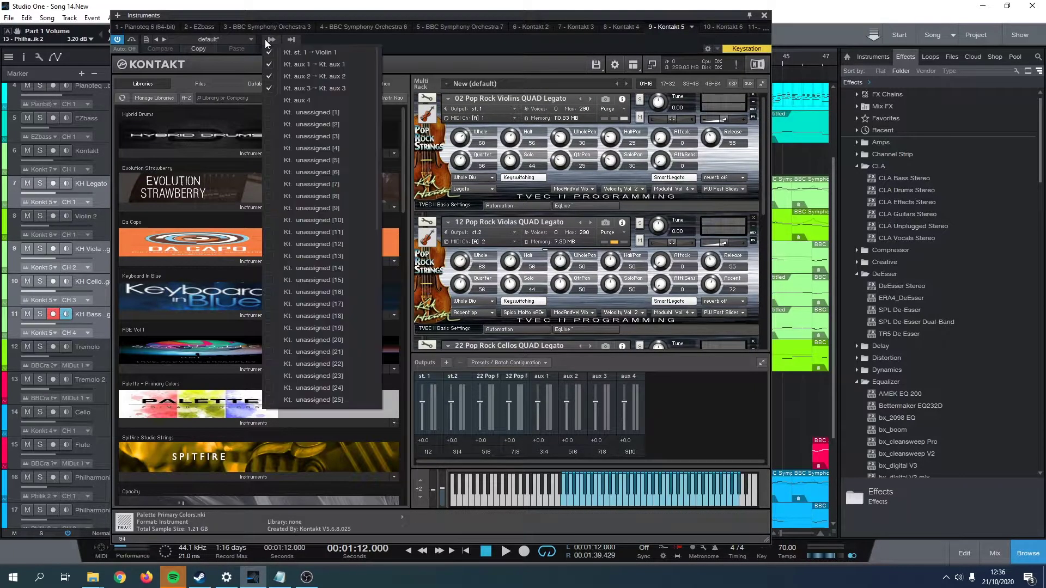
{"action": "left_click", "coordinate": [520, 49]}
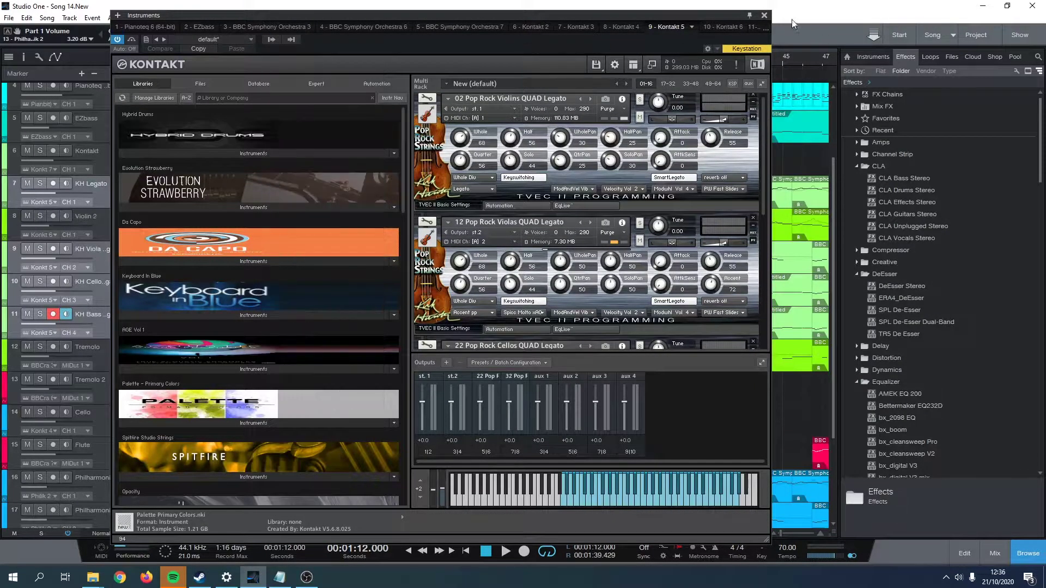
{"action": "left_click", "coordinate": [766, 16]}
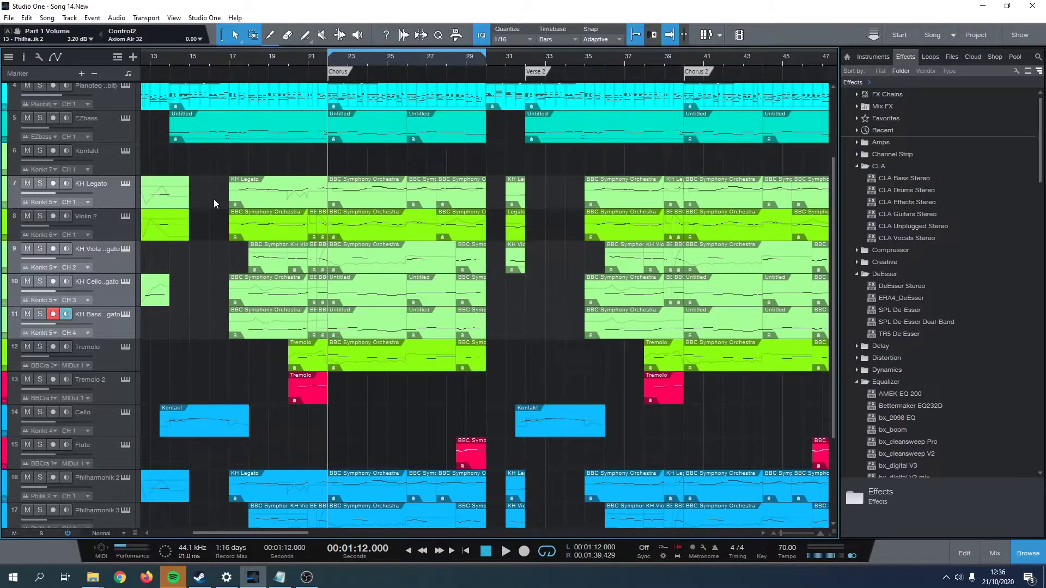
Step: Select the KH Legato track and show the arrangement's track list
{"action": "left_click", "coordinate": [120, 201]}
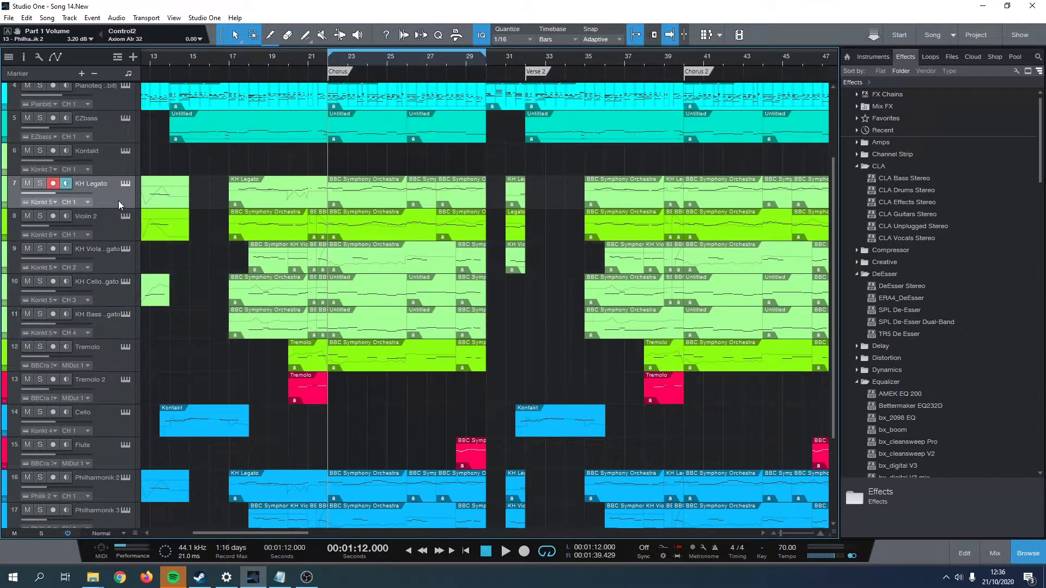
{"action": "left_click", "coordinate": [9, 56]}
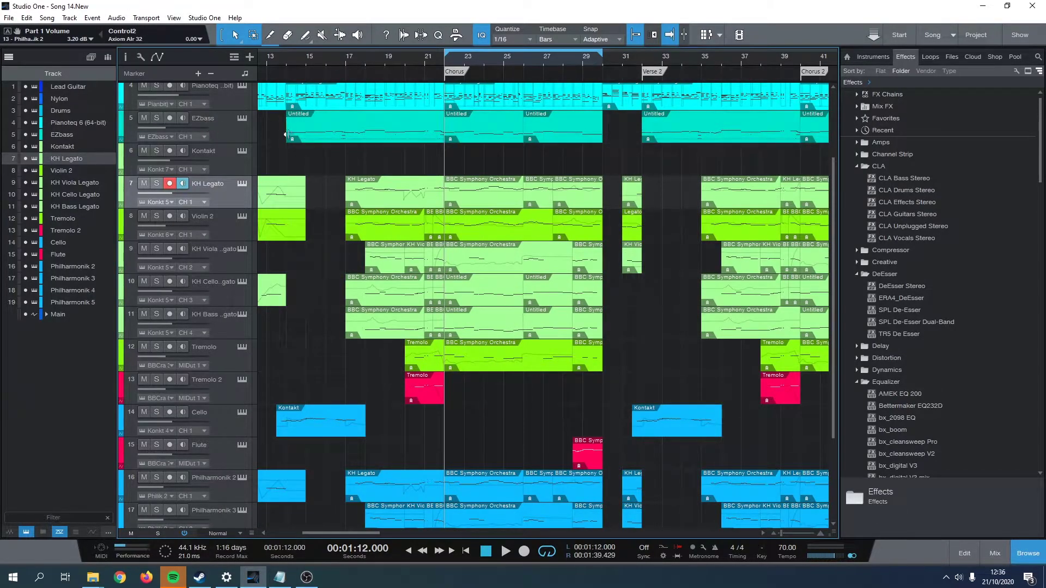
Step: Filter the track list by "kh" to show only the matching tracks in the arrangement
{"action": "scroll", "coordinate": [327, 144], "scroll_direction": "up", "scroll_amount": 3}
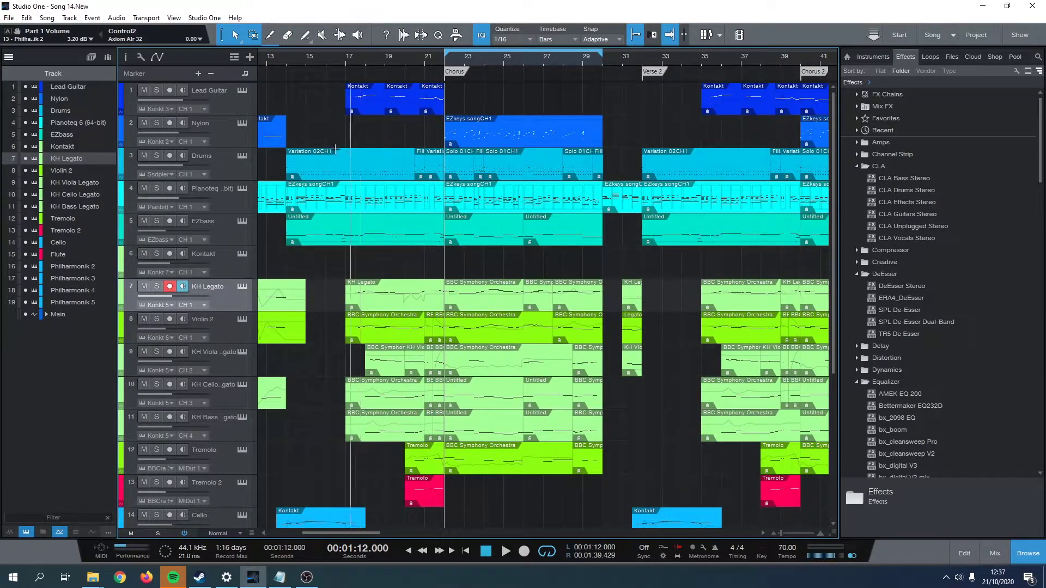
{"action": "scroll", "coordinate": [349, 167], "scroll_direction": "down", "scroll_amount": 7}
{"action": "scroll", "coordinate": [351, 171], "scroll_direction": "up", "scroll_amount": 7}
{"action": "left_click", "coordinate": [61, 518]}
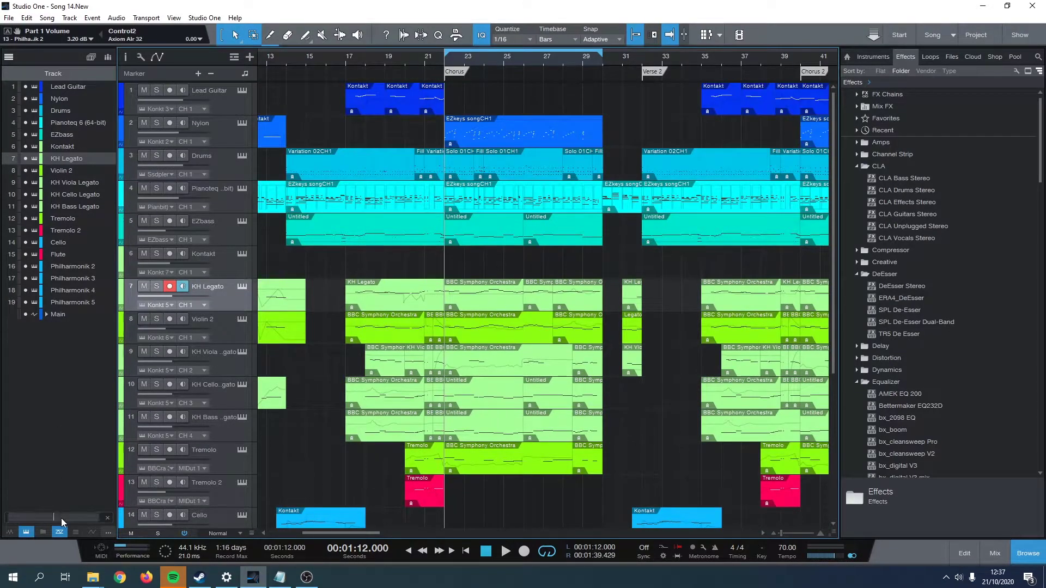
{"action": "type", "text": "kh"}
{"action": "key", "text": "Return"}
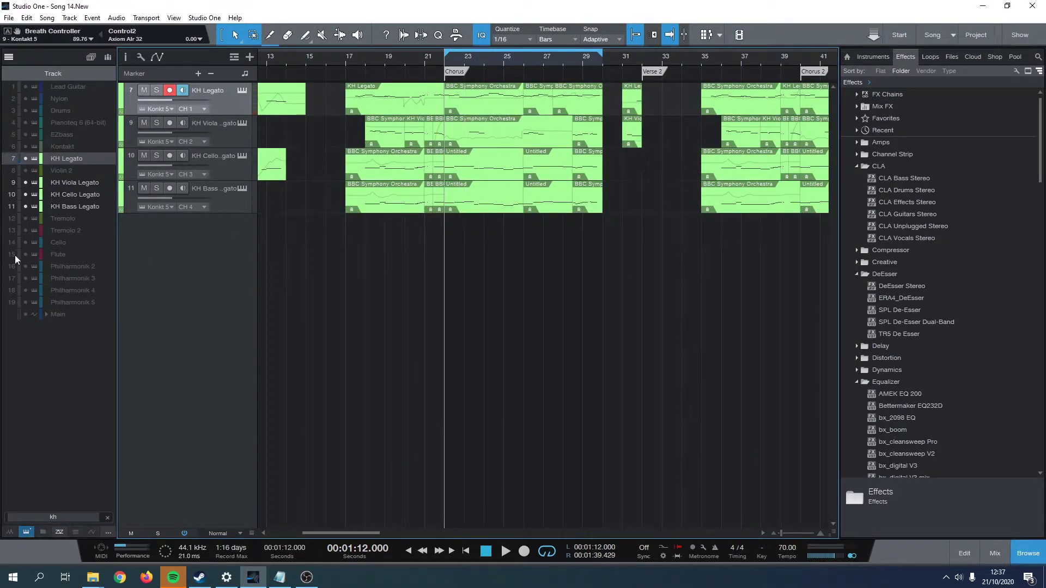
Step: Filter the track list by "phil" instead, and clear the filter to show all tracks again
{"action": "type", "text": "phil"}
{"action": "key", "text": "Return"}
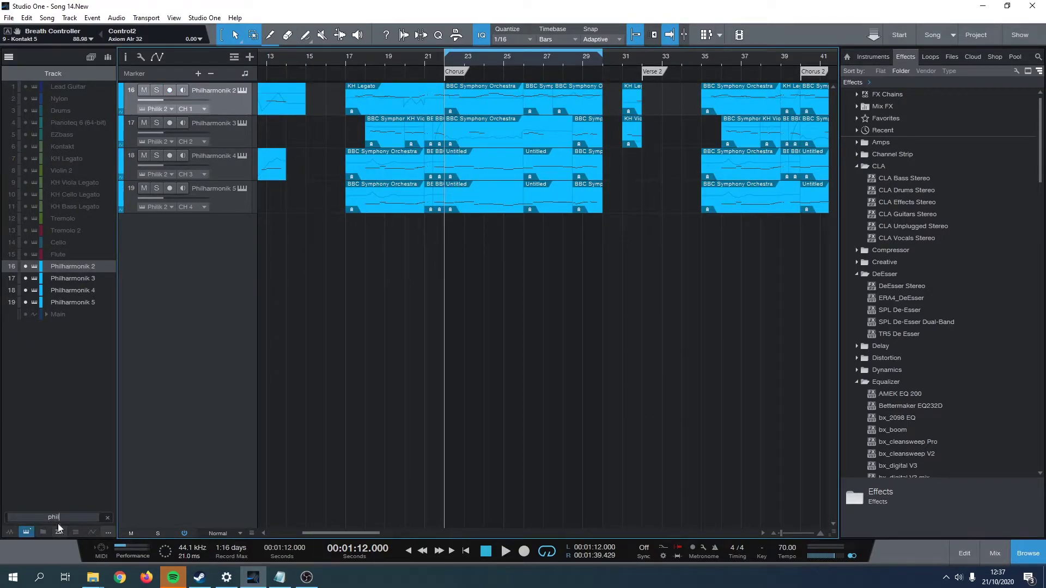
{"action": "left_click", "coordinate": [105, 518]}
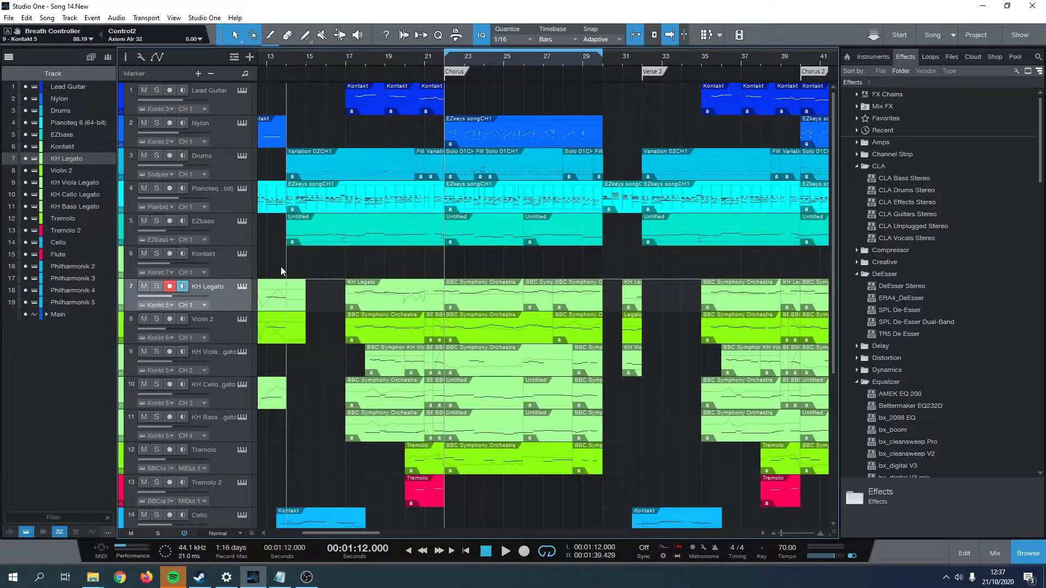
Step: Pack the tracks from KH Legato through KH Bass Legato into a folder and name it KH
{"action": "left_click", "coordinate": [221, 418], "text": "shift"}
{"action": "right_click", "coordinate": [221, 417]}
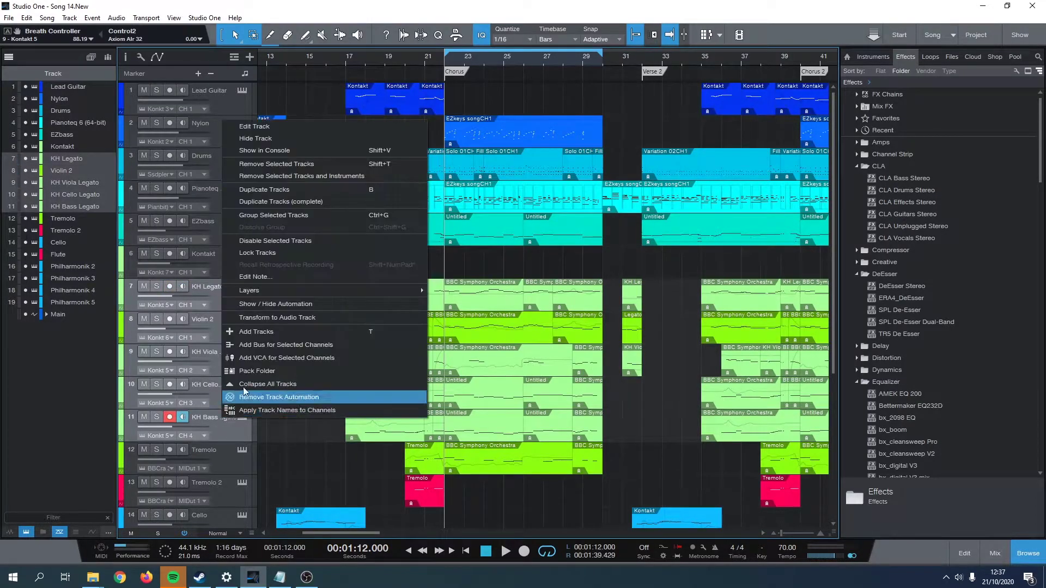
{"action": "left_click", "coordinate": [275, 371]}
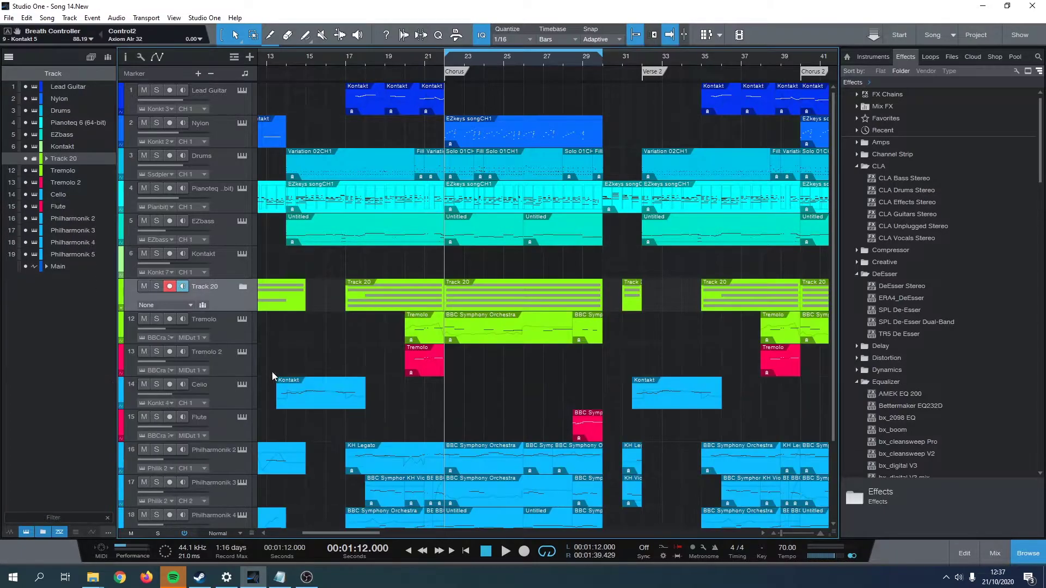
{"action": "left_click", "coordinate": [240, 286]}
{"action": "left_click", "coordinate": [240, 287]}
{"action": "type", "text": "KH"}
{"action": "key", "text": "Return"}
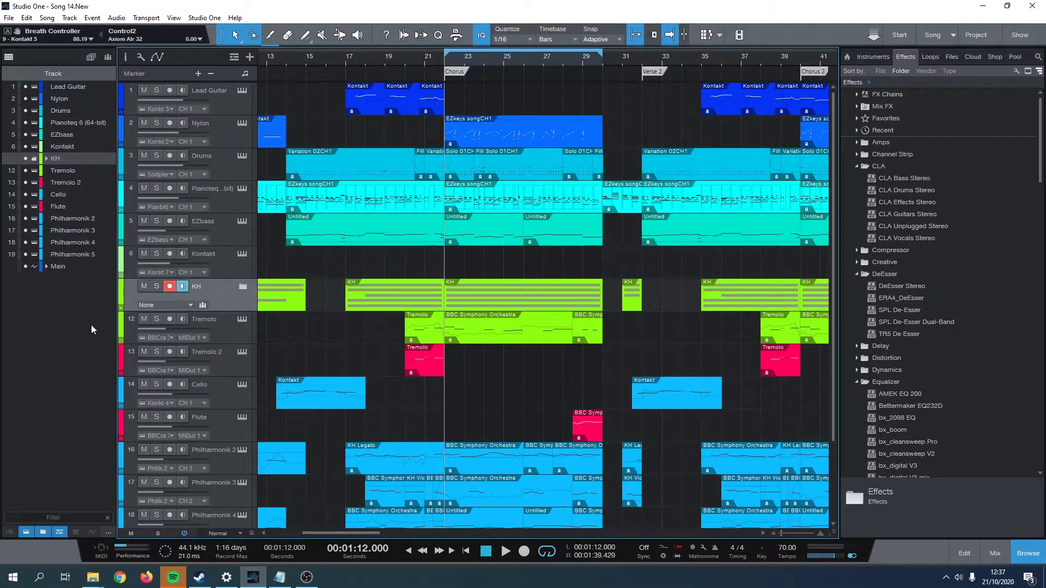
Step: Filter the track list by "kh" to reach the packed folder's tracks, and clear the filter
{"action": "left_click", "coordinate": [54, 515]}
{"action": "type", "text": "kh"}
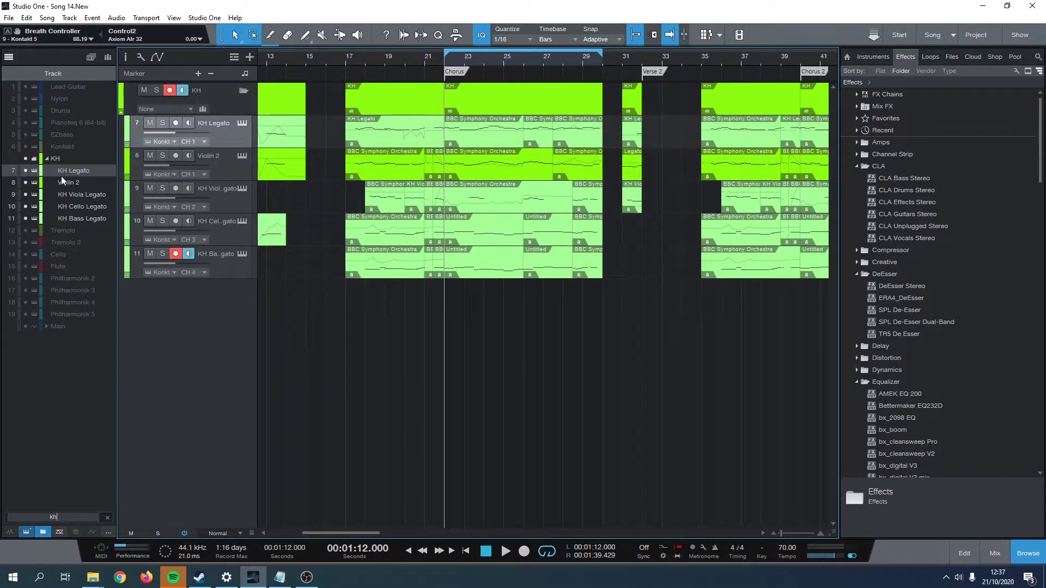
{"action": "double_click", "coordinate": [87, 515]}
{"action": "key", "text": "BackSpace"}
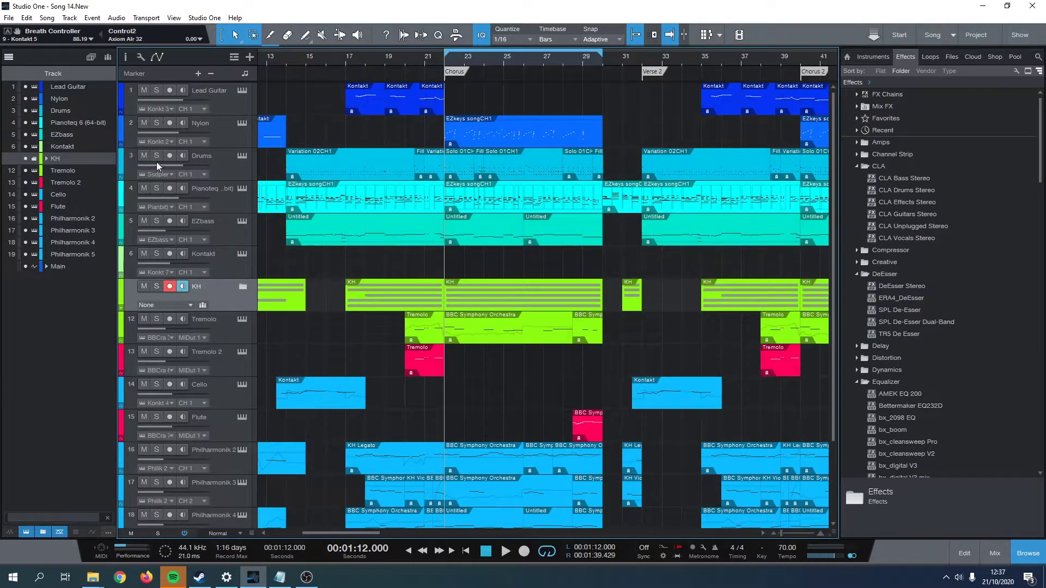
Step: Select the EZbass track, show the mixer console and filter its channel list by "out"
{"action": "left_click", "coordinate": [200, 218]}
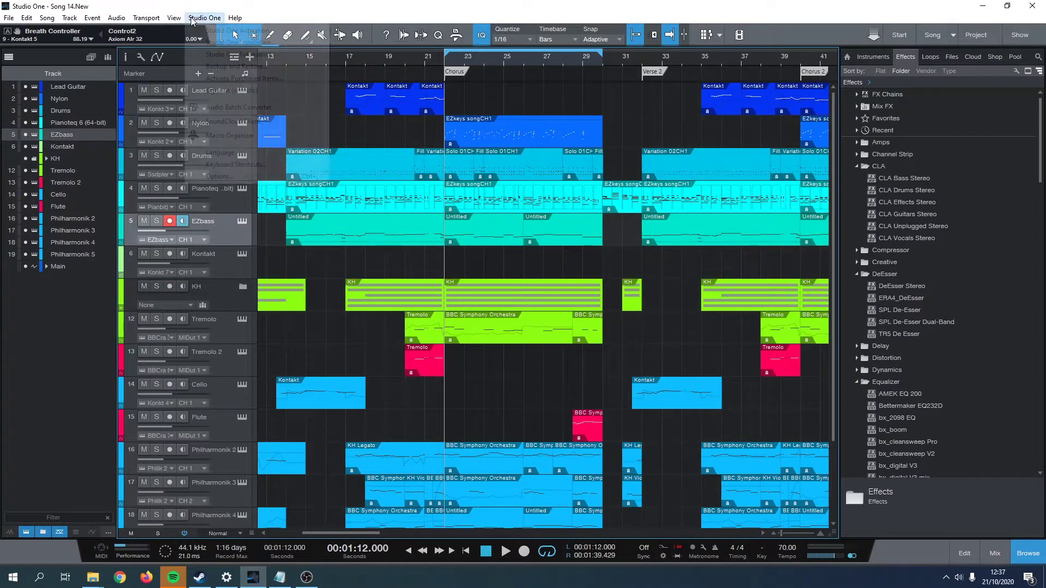
{"action": "key", "text": "F3"}
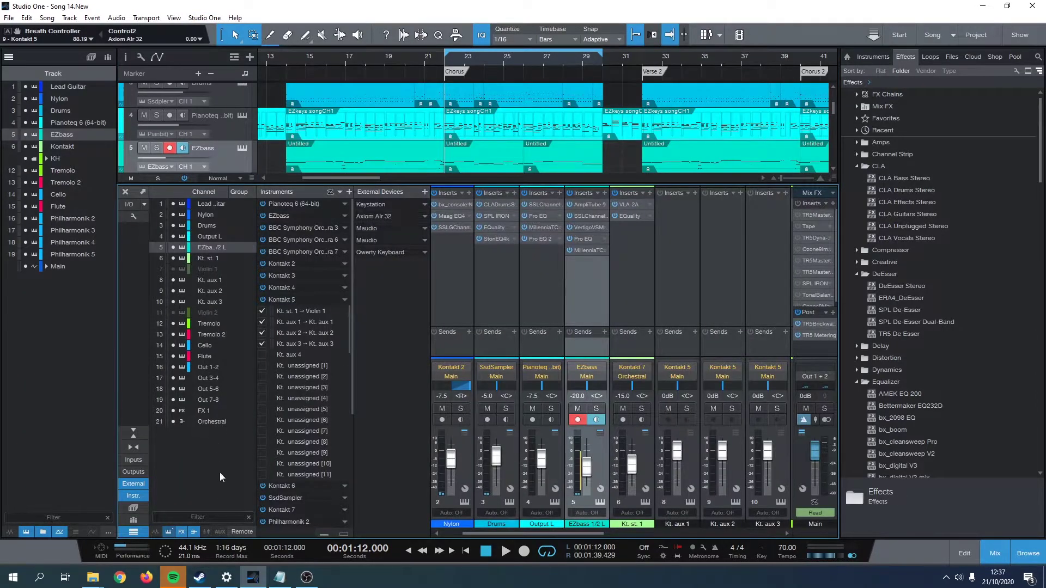
{"action": "left_click", "coordinate": [202, 517]}
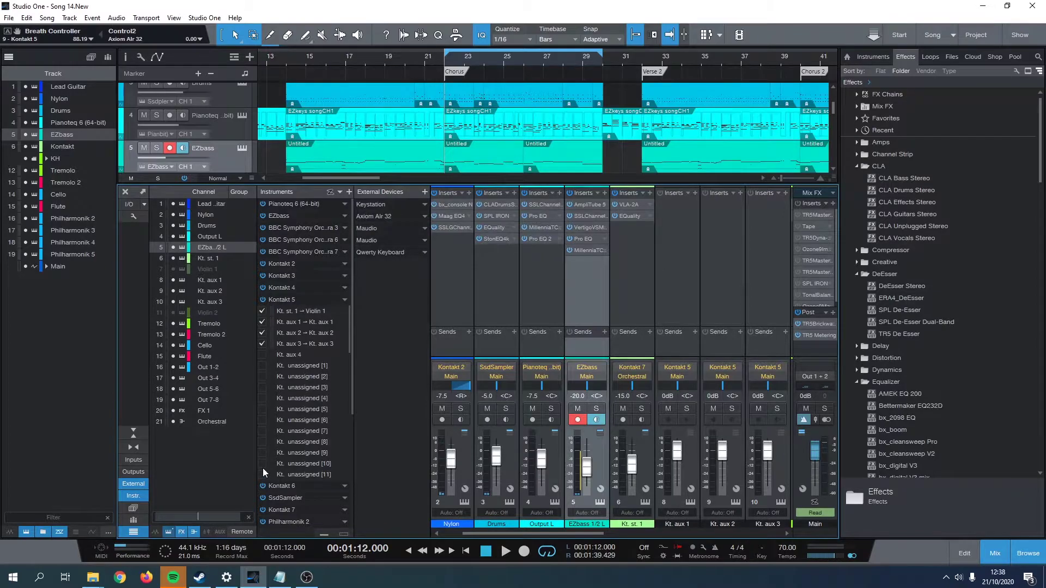
{"action": "left_click", "coordinate": [198, 517]}
{"action": "type", "text": "out"}
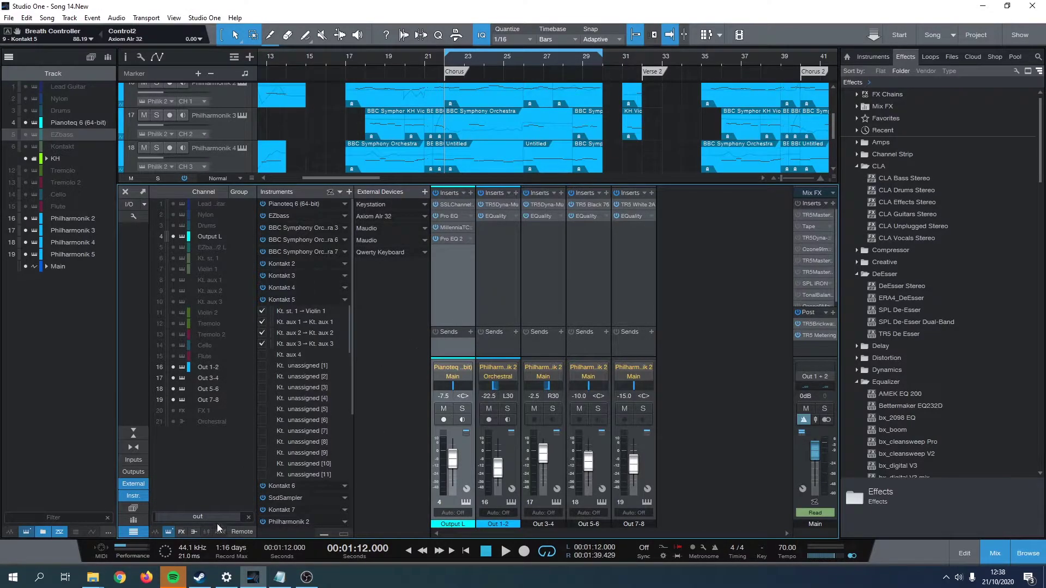
Step: Go through the filtered channels from Output L to Out 7-8 in the console, and clear the channel filter
{"action": "left_click", "coordinate": [489, 300]}
{"action": "left_click", "coordinate": [557, 290]}
{"action": "left_click", "coordinate": [589, 289]}
{"action": "left_click", "coordinate": [617, 288]}
{"action": "left_click", "coordinate": [434, 298]}
{"action": "left_click", "coordinate": [488, 293]}
{"action": "left_click", "coordinate": [528, 293]}
{"action": "left_click", "coordinate": [588, 292]}
{"action": "left_click", "coordinate": [636, 292]}
{"action": "left_click", "coordinate": [204, 518]}
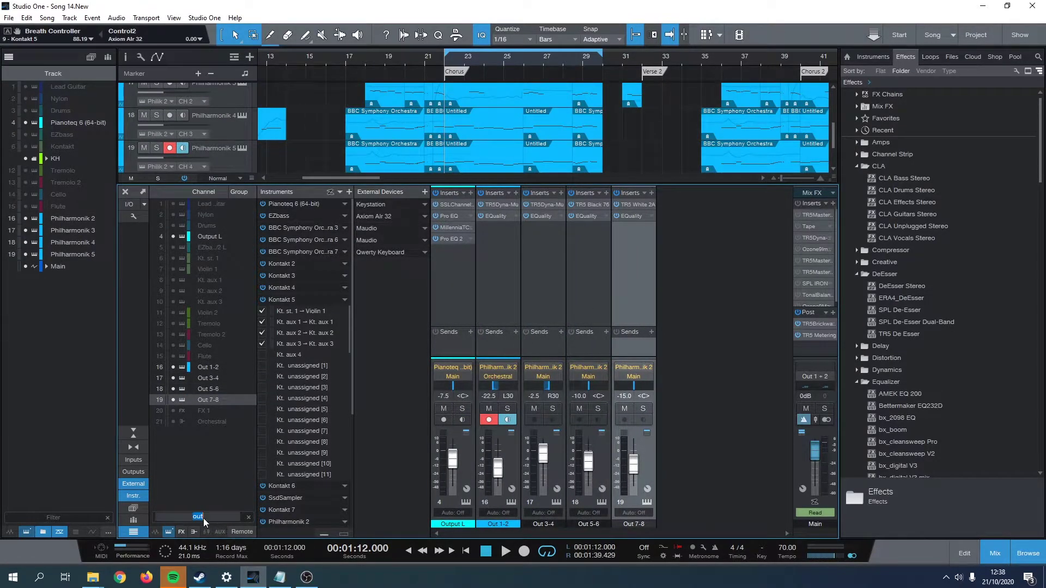
{"action": "double_click", "coordinate": [204, 518]}
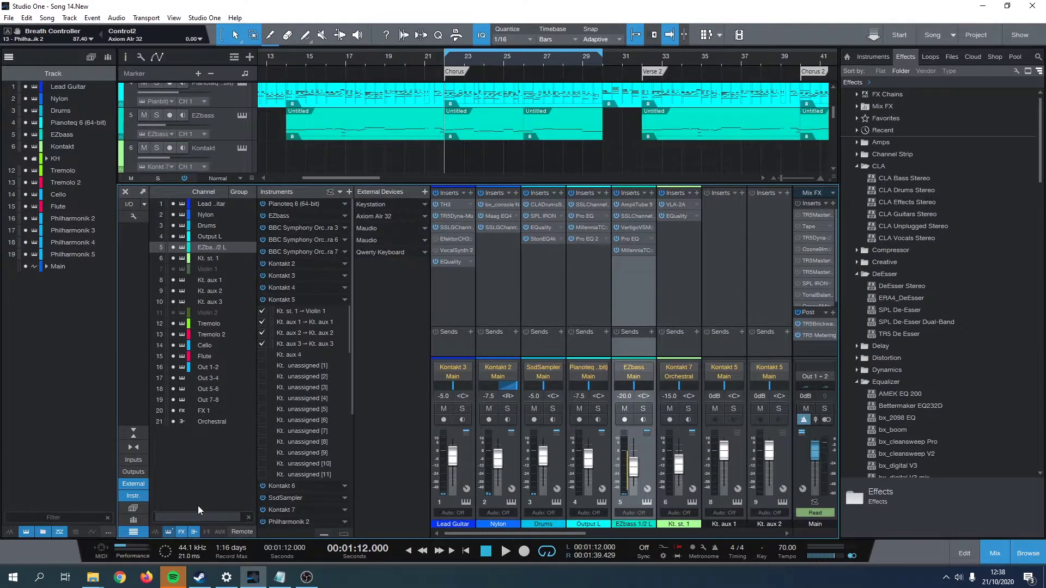
Step: Filter the console's channel list by "aux", look over the Kontakt 5 aux channels and clear the filter
{"action": "type", "text": "aux"}
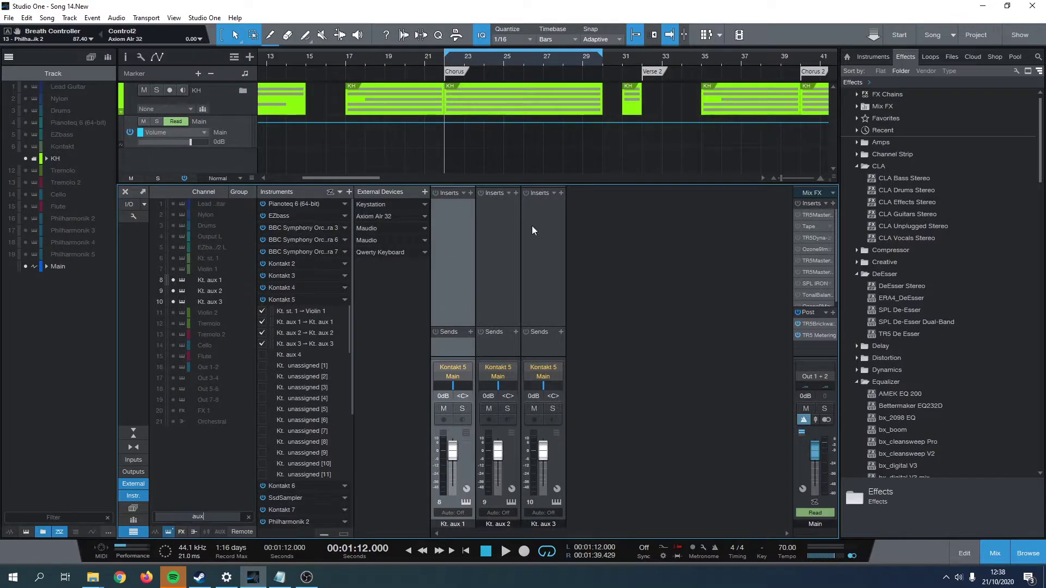
{"action": "left_click", "coordinate": [518, 246]}
{"action": "left_click", "coordinate": [528, 247]}
{"action": "left_click", "coordinate": [472, 242]}
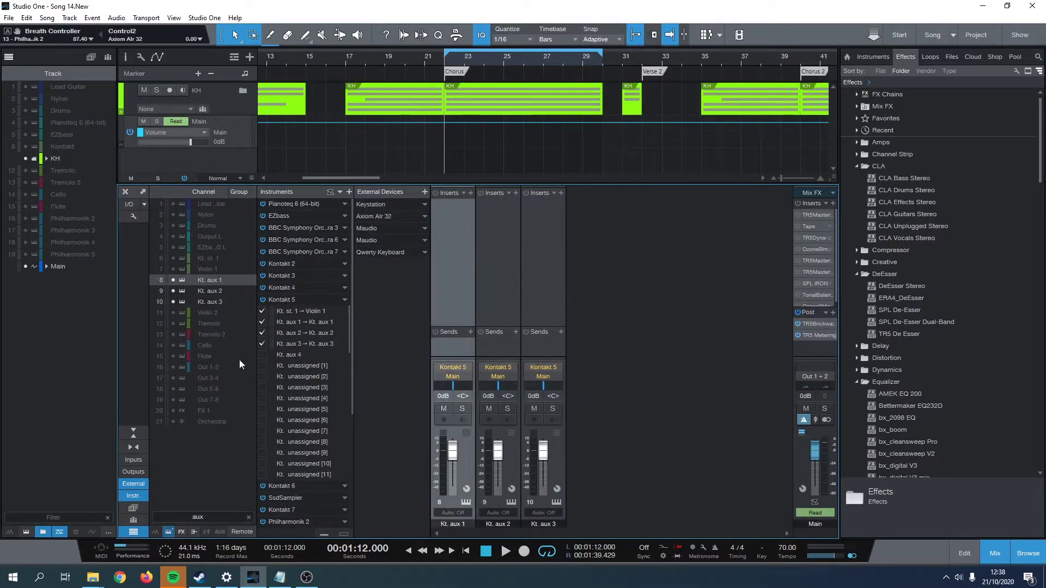
{"action": "left_click", "coordinate": [207, 516]}
{"action": "double_click", "coordinate": [197, 519]}
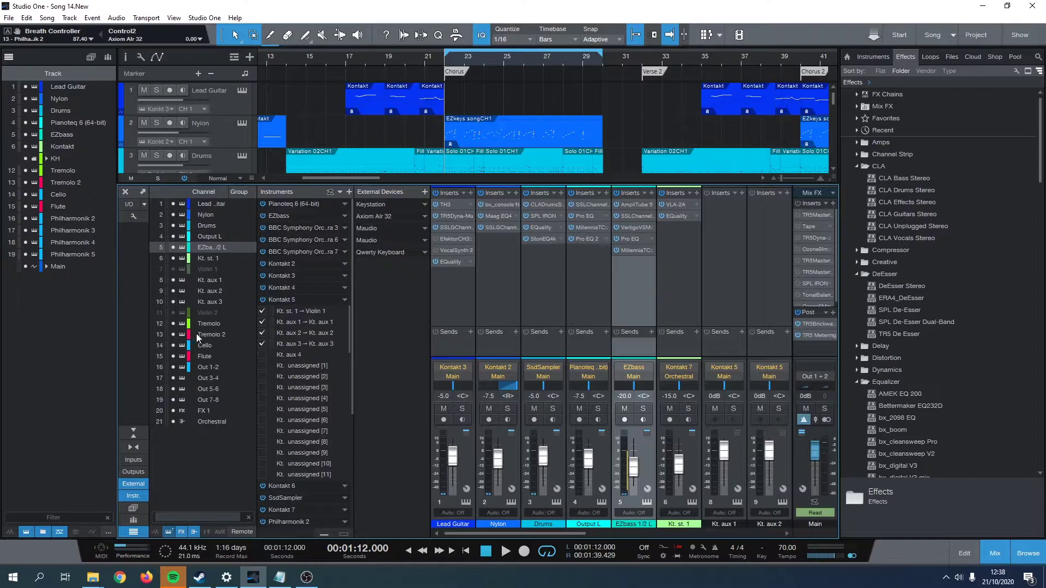
Step: Select the Kt. aux 1, Kt. aux 2 and Kt. aux 3 channels together, and switch the selection to Kt. st. 1
{"action": "left_click_drag", "start_coordinate": [545, 533], "coordinate": [622, 544]}
{"action": "left_click", "coordinate": [509, 296]}
{"action": "left_click", "coordinate": [614, 283], "text": "shift"}
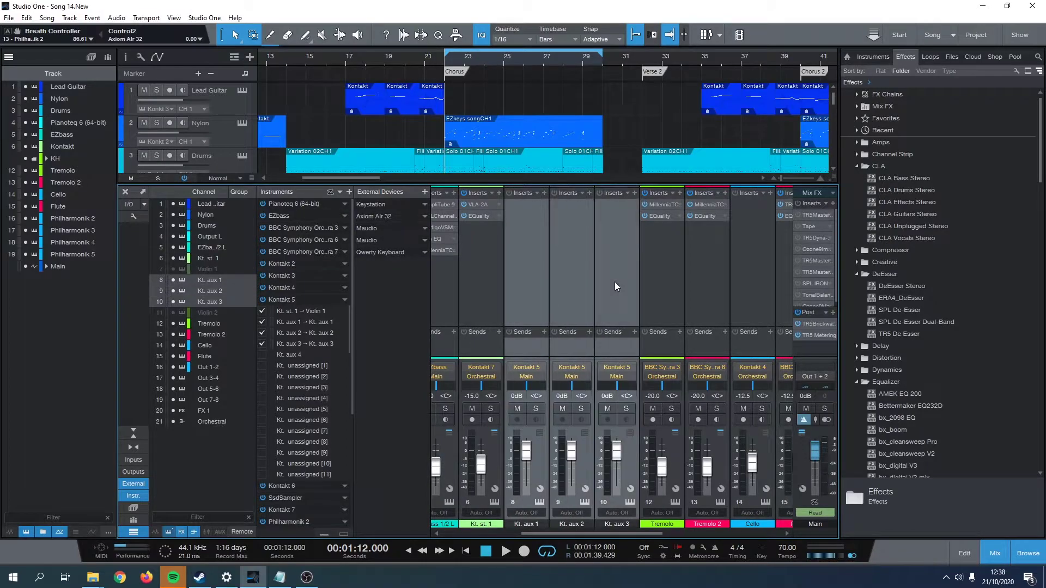
{"action": "mouse_move", "coordinate": [594, 532]}
{"action": "left_mouse_down"}
{"action": "mouse_move", "coordinate": [564, 537]}
{"action": "mouse_move", "coordinate": [596, 540]}
{"action": "mouse_move", "coordinate": [585, 539]}
{"action": "left_mouse_up"}
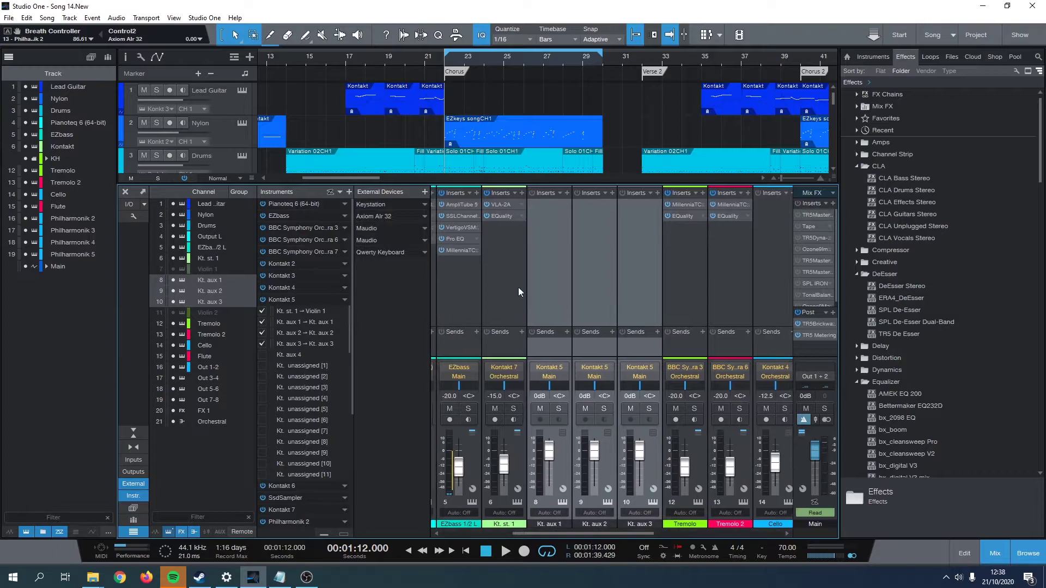
{"action": "left_click", "coordinate": [499, 288]}
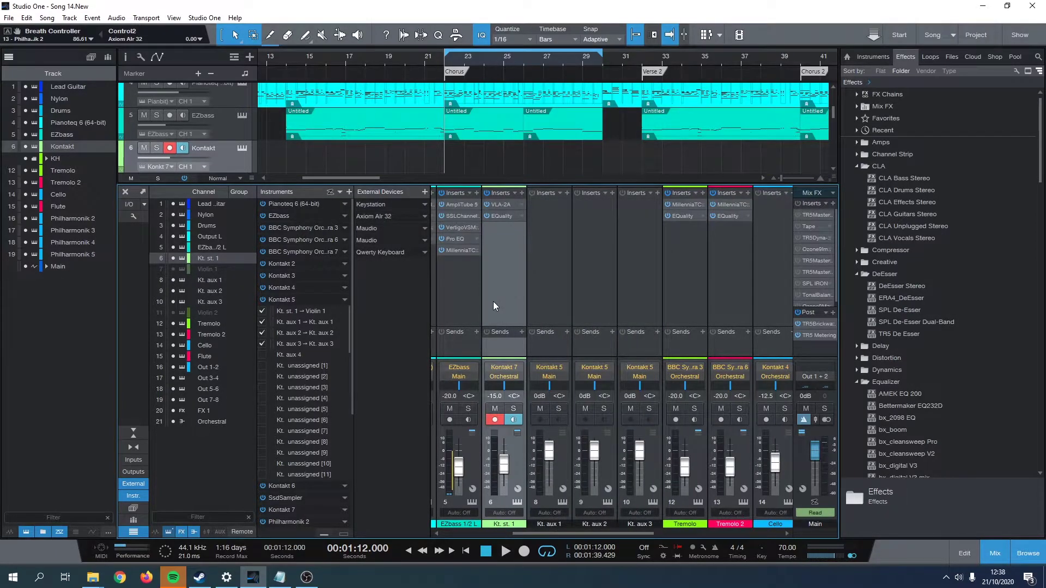
Step: Leave the channel filter empty and close the mixer console
{"action": "left_click", "coordinate": [208, 514]}
{"action": "key", "text": "Escape"}
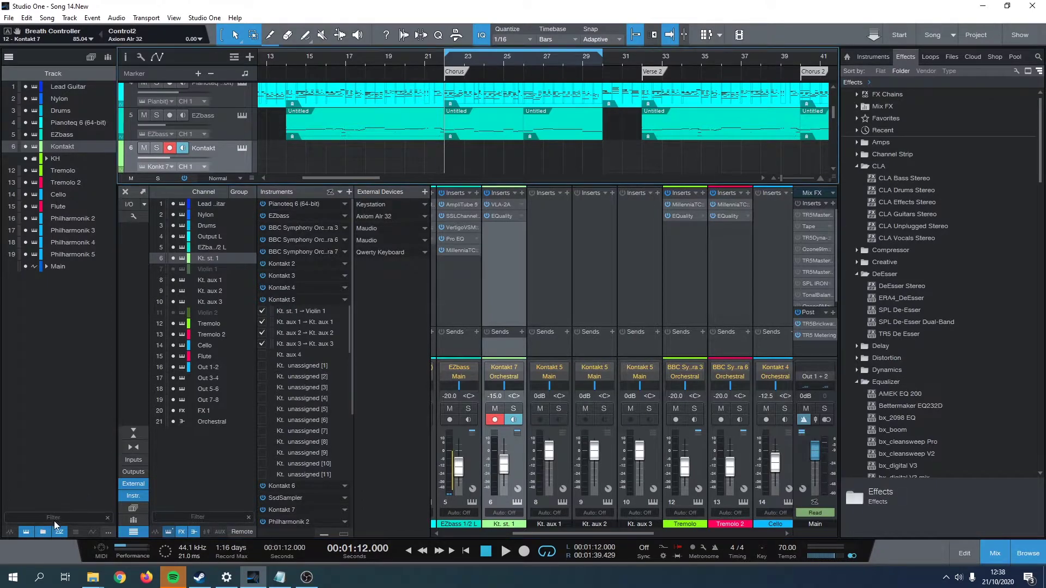
{"action": "left_click", "coordinate": [125, 192]}
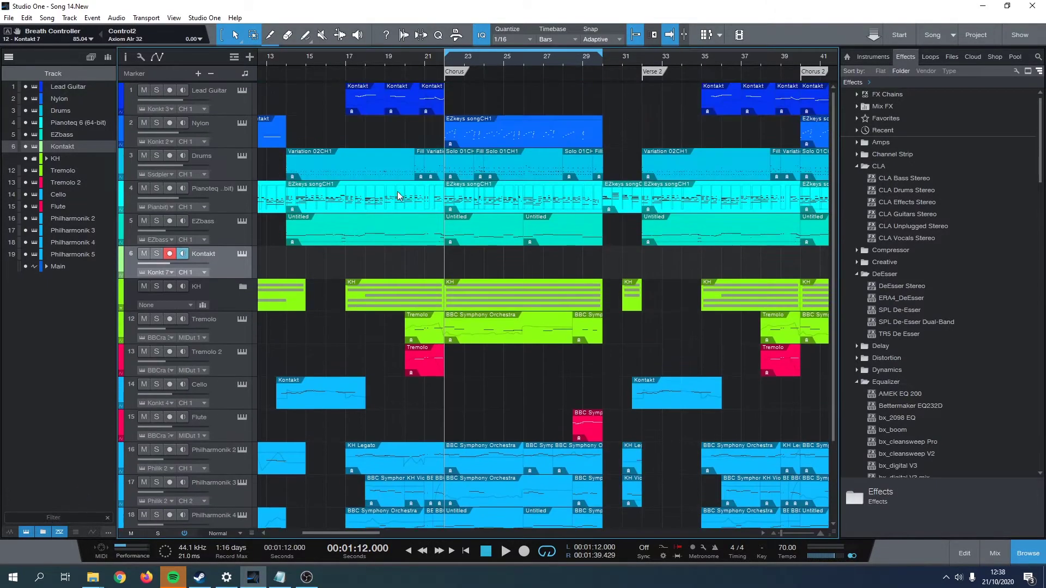
Step: Play the chorus with the Lead Guitar track selected, stop playback and place the playback cursor back at the Chorus marker
{"action": "left_click", "coordinate": [223, 100]}
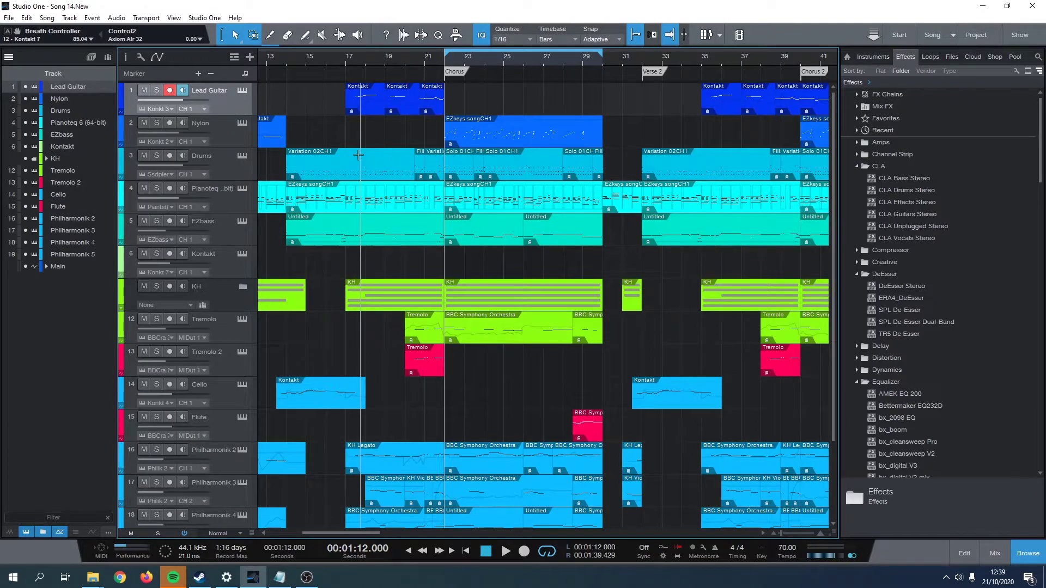
{"action": "key", "text": "space"}
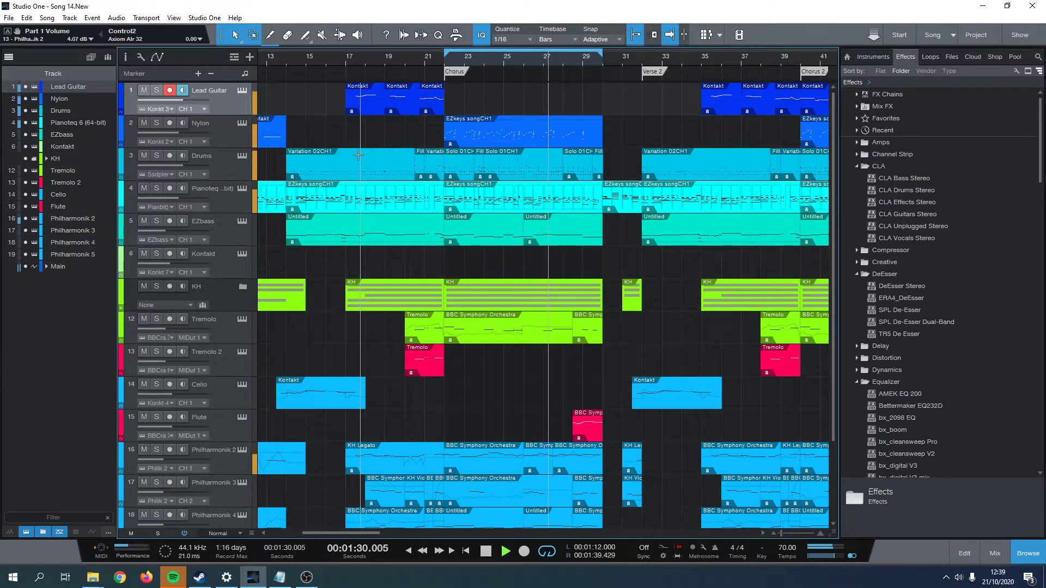
{"action": "key", "text": "space"}
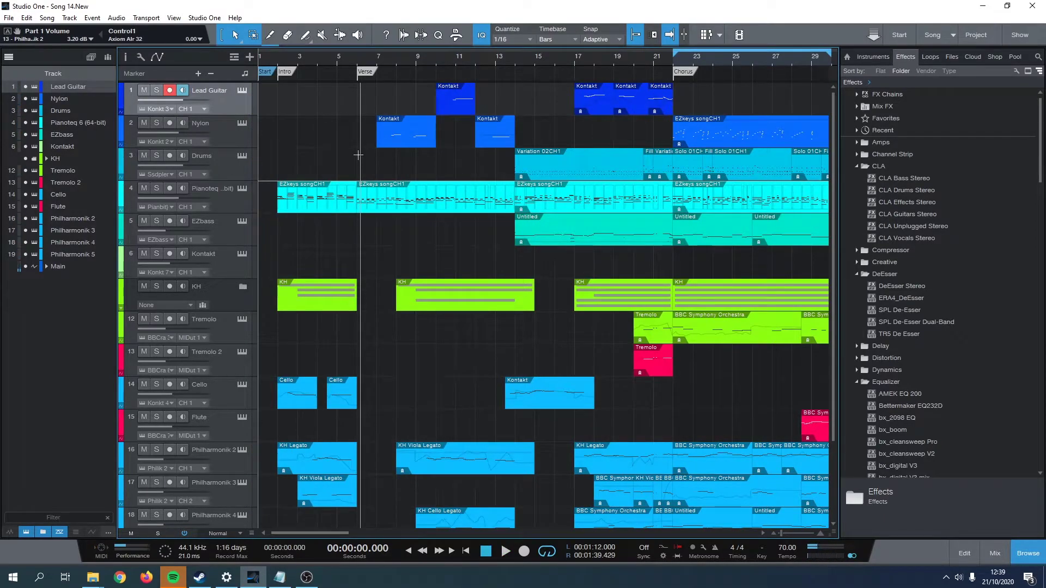
{"action": "scroll", "coordinate": [669, 329], "scroll_direction": "right", "scroll_amount": 5}
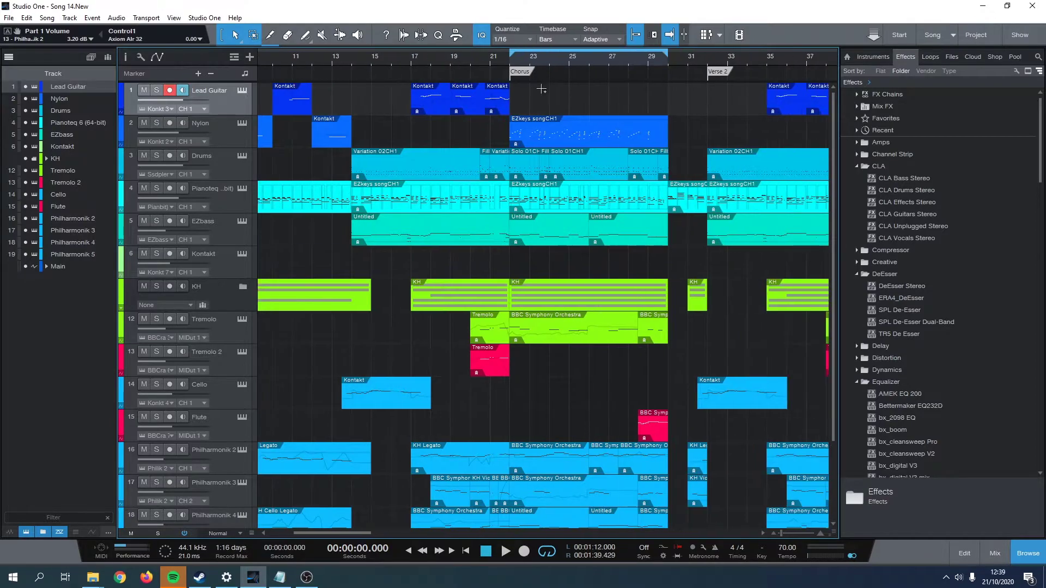
{"action": "left_click", "coordinate": [511, 63]}
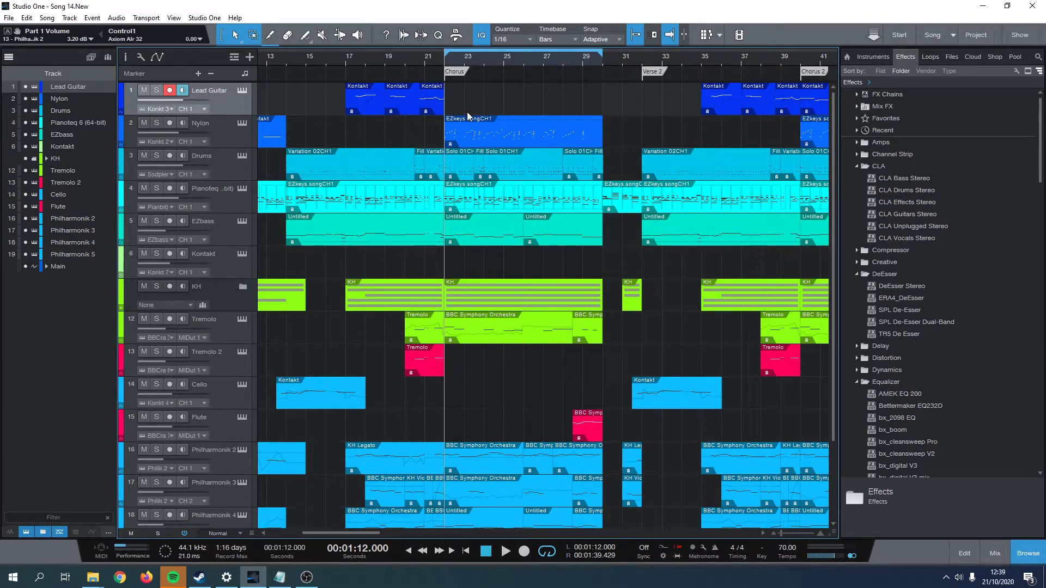
Step: Show the inspector for the Lead Guitar track, hide the track list and expand the inspector's track settings
{"action": "left_click", "coordinate": [122, 59]}
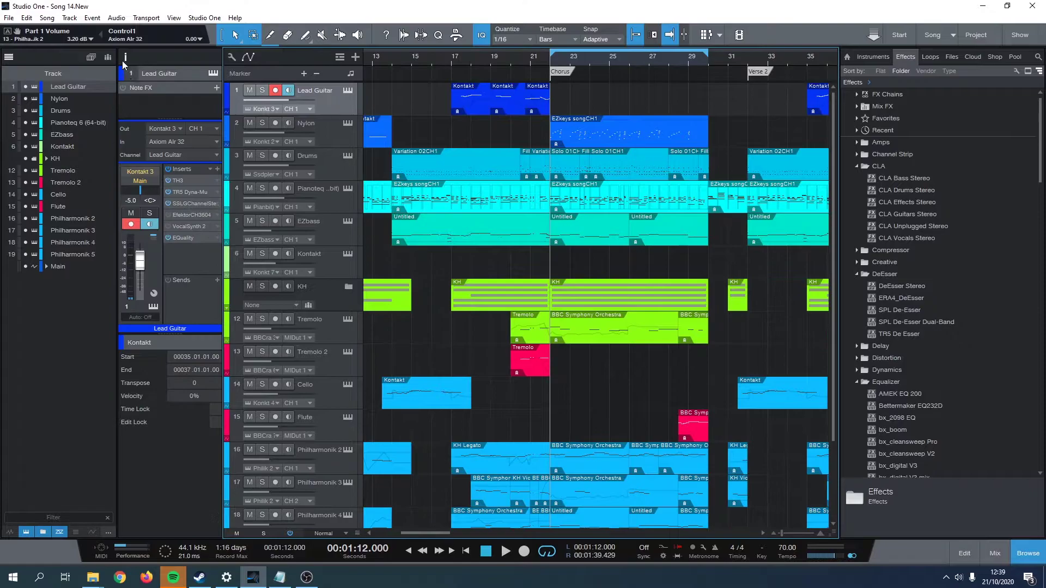
{"action": "left_click", "coordinate": [10, 57]}
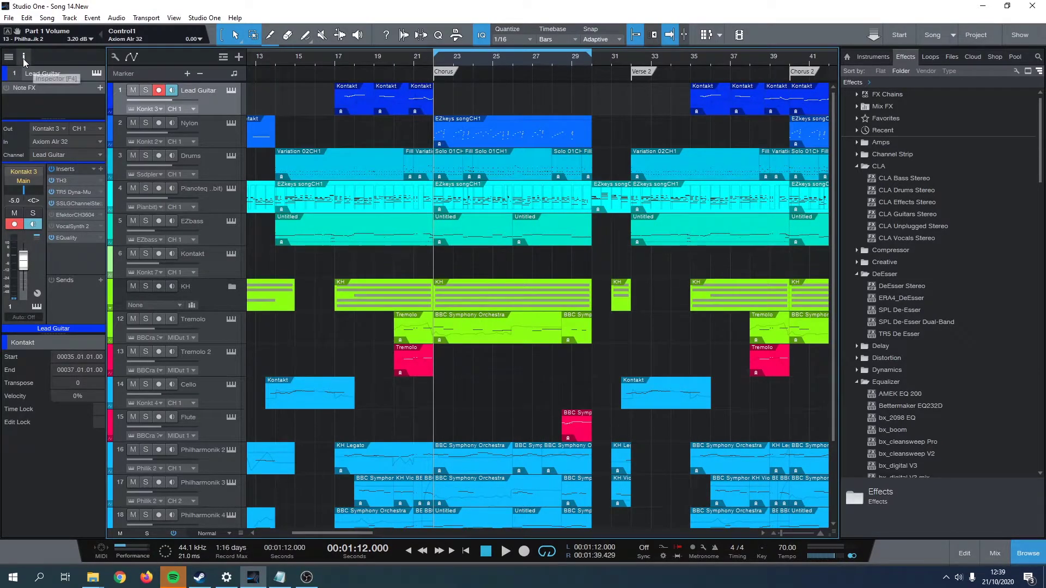
{"action": "left_click_drag", "start_coordinate": [43, 330], "coordinate": [42, 500]}
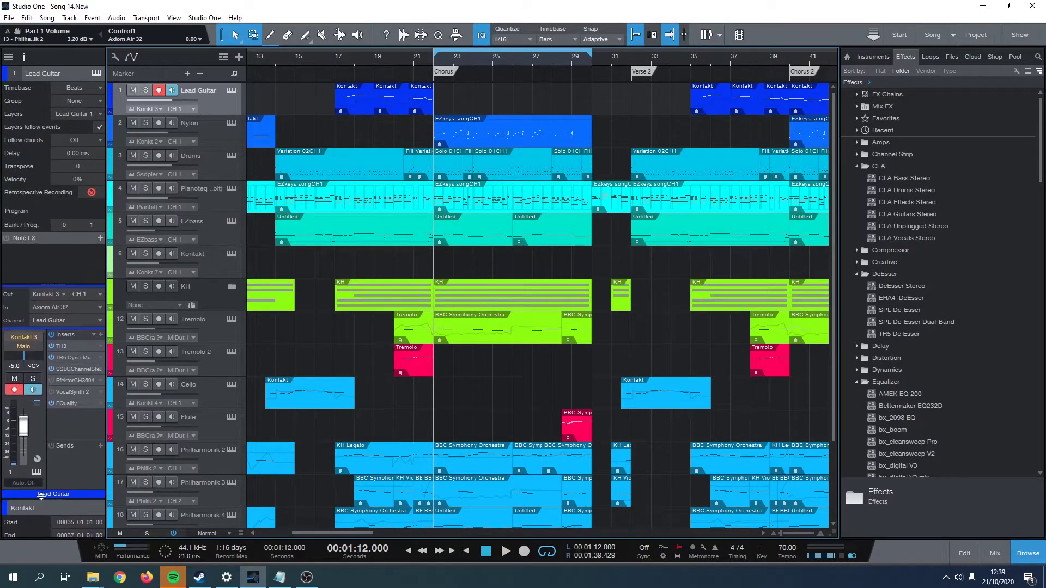
Step: Recover the retrospective recording onto the Lead Guitar track, open the part in the note editor and play it
{"action": "left_click", "coordinate": [92, 194]}
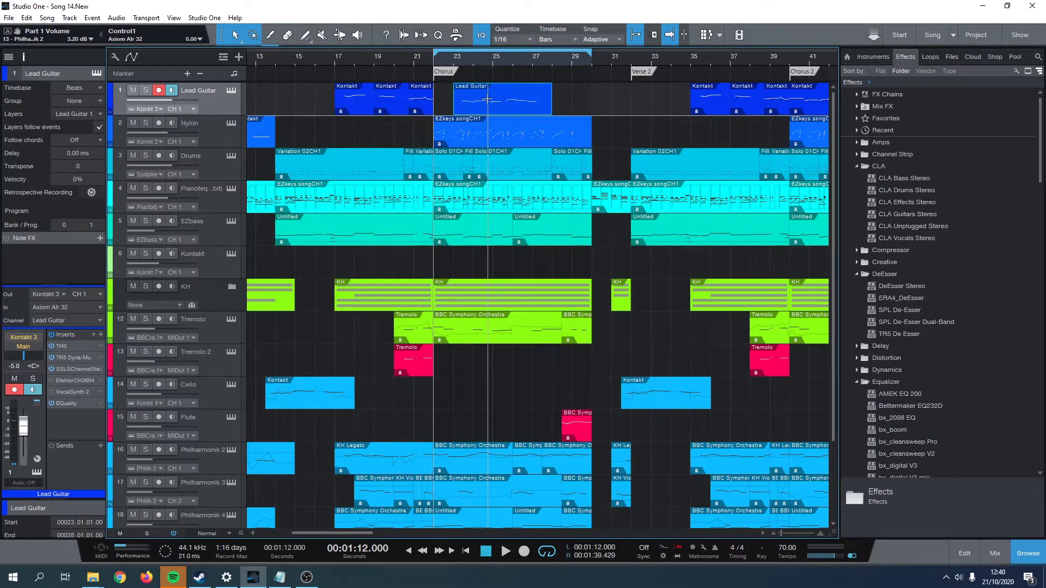
{"action": "double_click", "coordinate": [494, 108]}
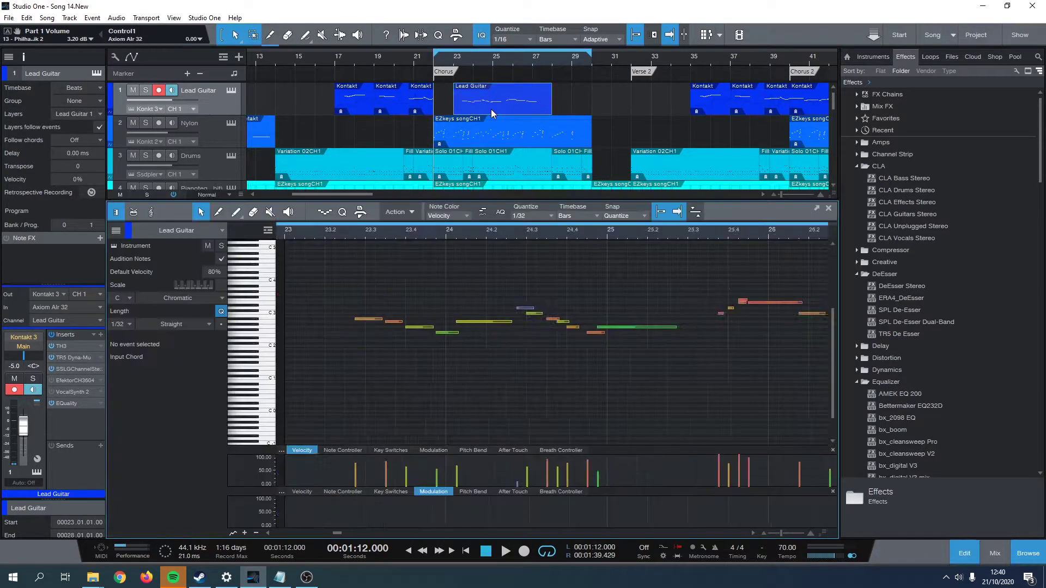
{"action": "key", "text": "space"}
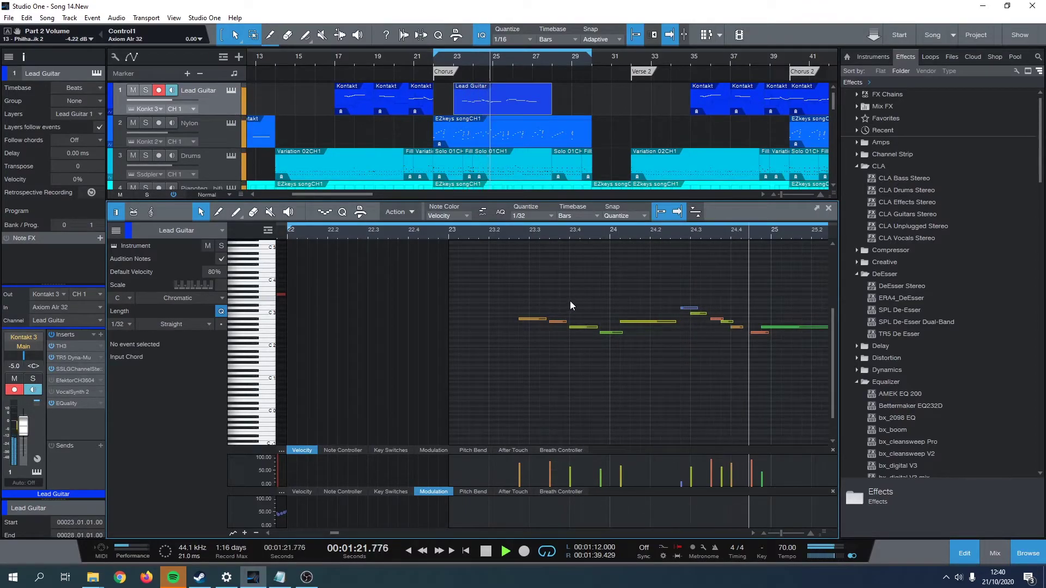
Step: Stop playback, select the first phrase of recovered notes in bars 23 to 25 and shift them about a sixteenth note later
{"action": "scroll", "coordinate": [570, 303], "scroll_direction": "right", "scroll_amount": 2}
{"action": "key", "text": "f"}
{"action": "key", "text": "space"}
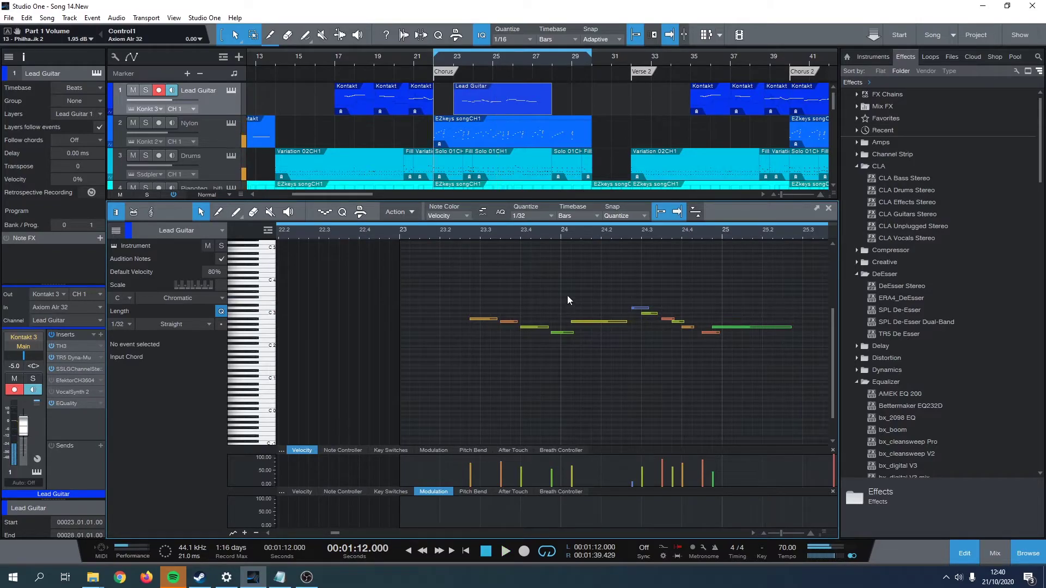
{"action": "left_click_drag", "start_coordinate": [383, 274], "coordinate": [751, 404]}
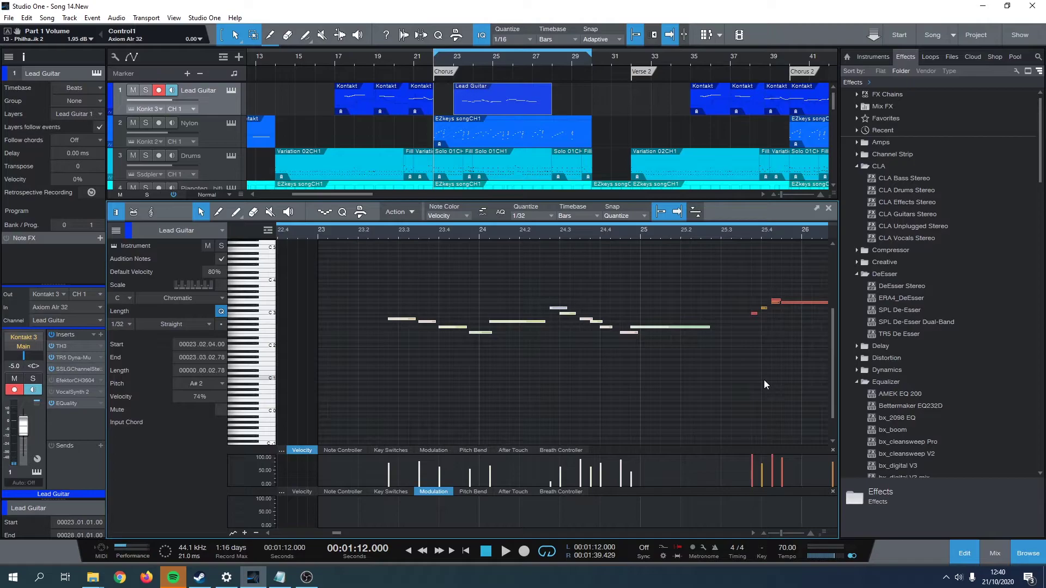
{"action": "left_click_drag", "start_coordinate": [398, 289], "coordinate": [690, 402]}
{"action": "left_click_drag", "start_coordinate": [411, 319], "coordinate": [414, 310]}
{"action": "left_click", "coordinate": [414, 310]}
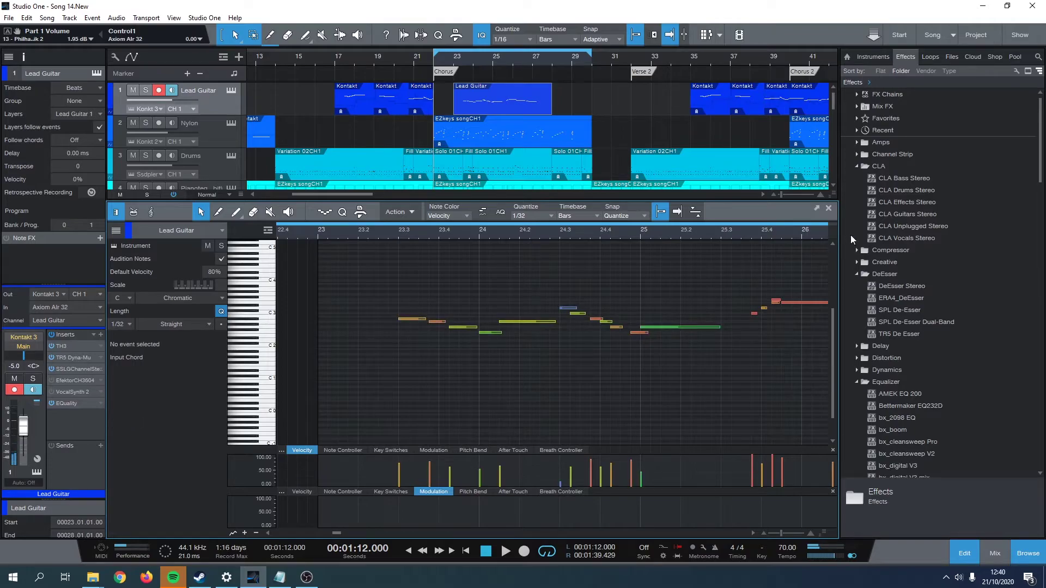
Step: Close the note editor, undo the recovered Lead Guitar part and play the chorus again to capture a new performance
{"action": "left_click", "coordinate": [827, 210]}
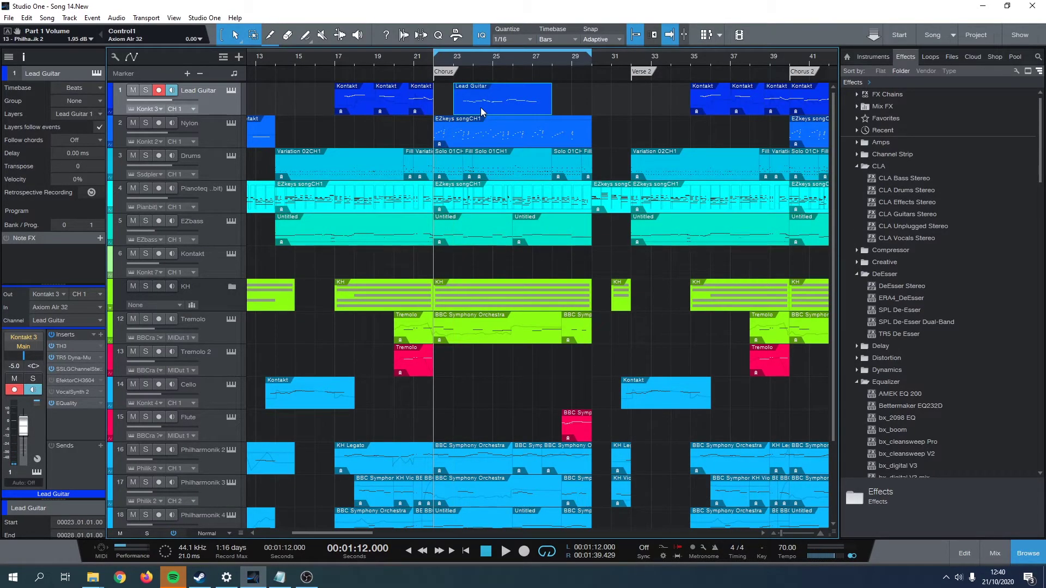
{"action": "key", "text": "ctrl+z"}
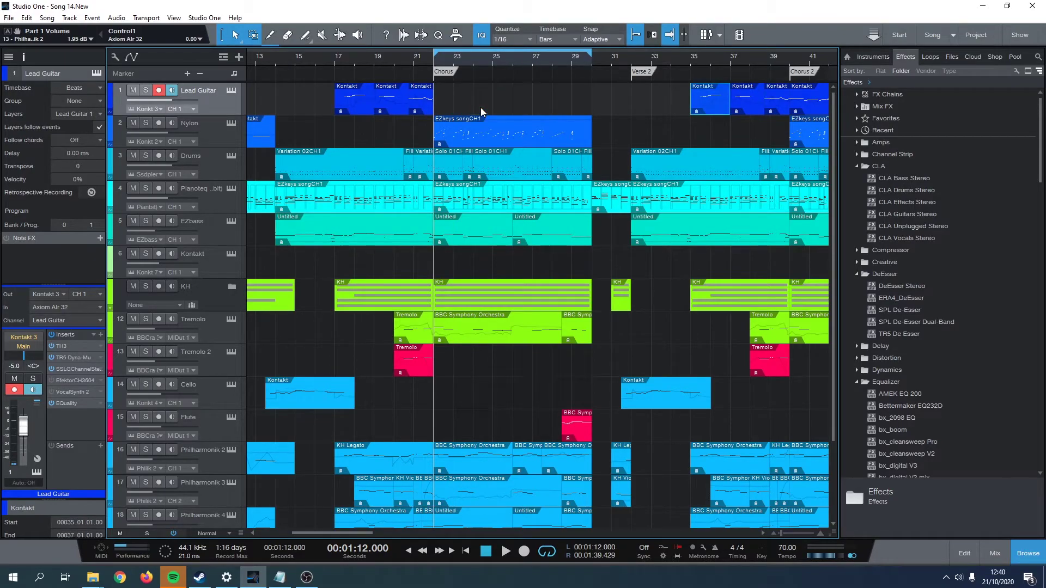
{"action": "key", "text": "space"}
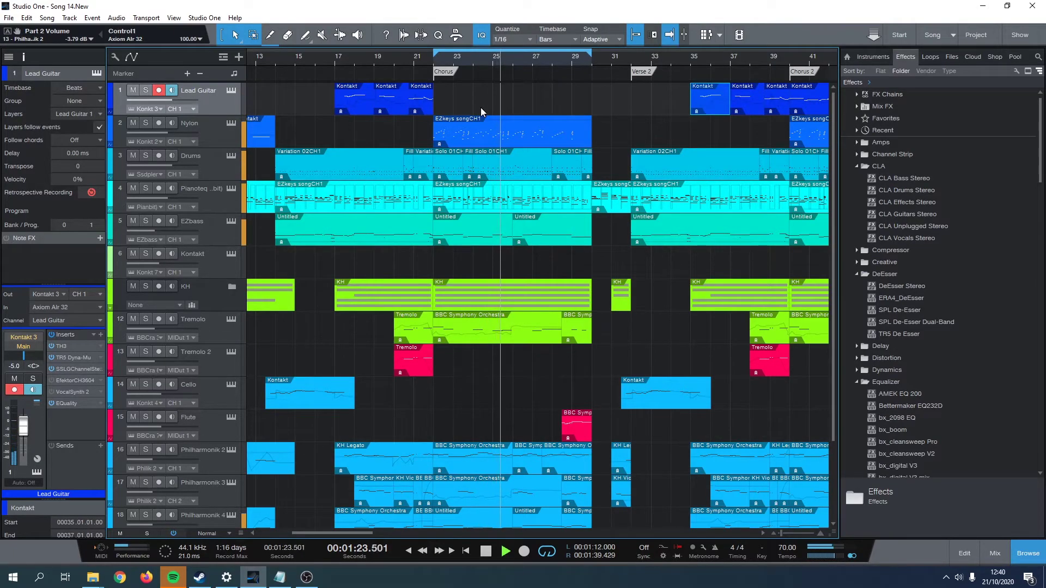
{"action": "key", "text": "space"}
{"action": "scroll", "coordinate": [535, 87], "scroll_direction": "left", "scroll_amount": 2}
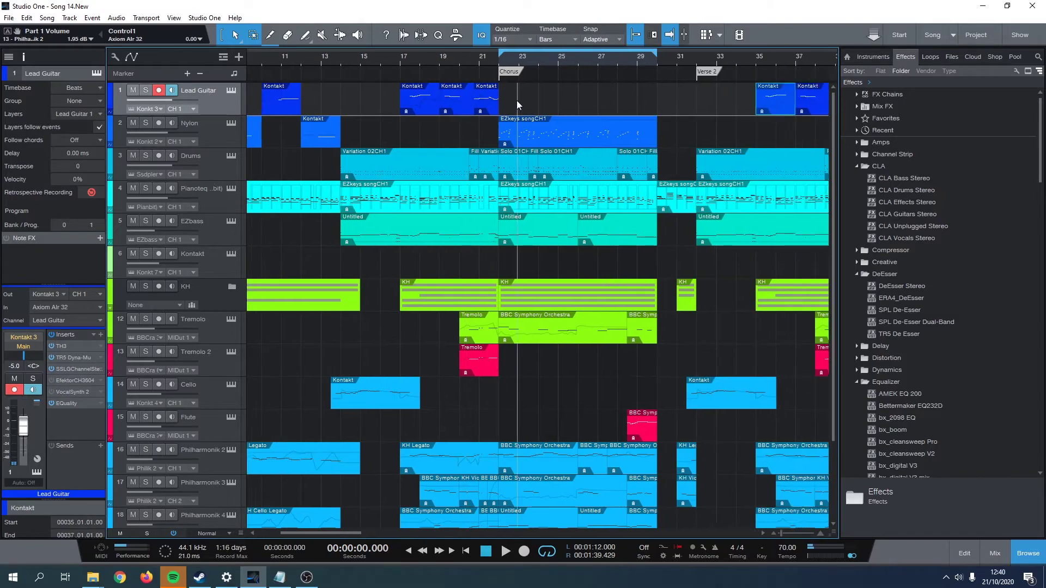
Step: Recover the new retrospective recording onto the Lead Guitar track at the Chorus marker and open the part in the note editor
{"action": "scroll", "coordinate": [456, 102], "scroll_direction": "right", "scroll_amount": 3}
{"action": "scroll", "coordinate": [456, 101], "scroll_direction": "down", "scroll_amount": 1}
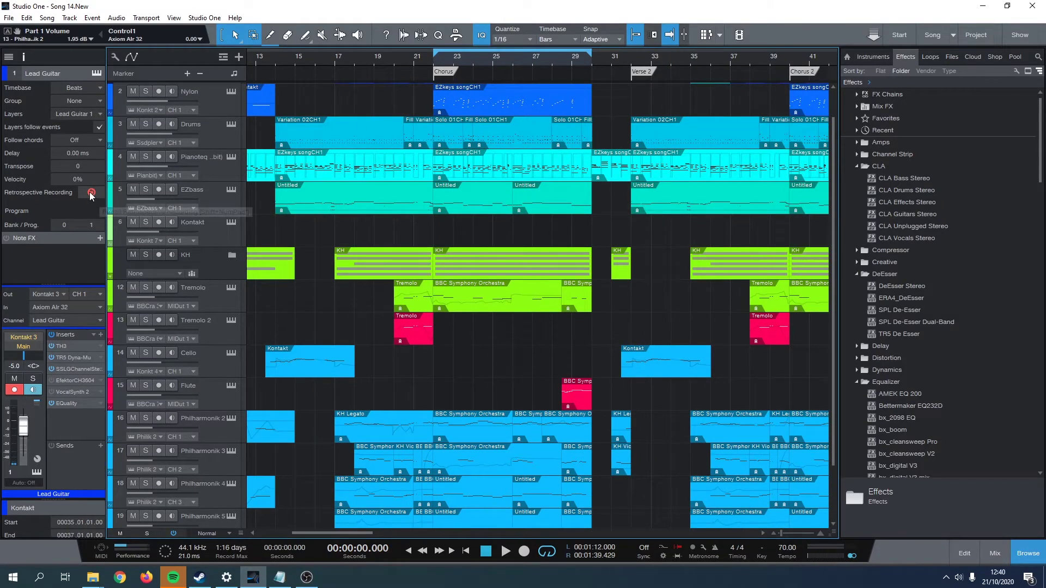
{"action": "scroll", "coordinate": [456, 109], "scroll_direction": "up", "scroll_amount": 1}
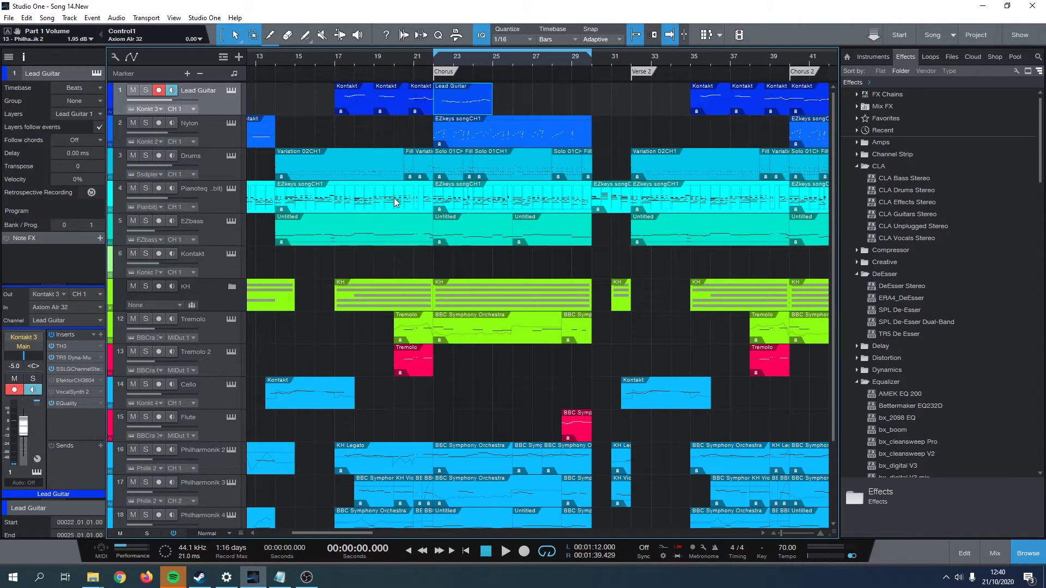
{"action": "double_click", "coordinate": [459, 113]}
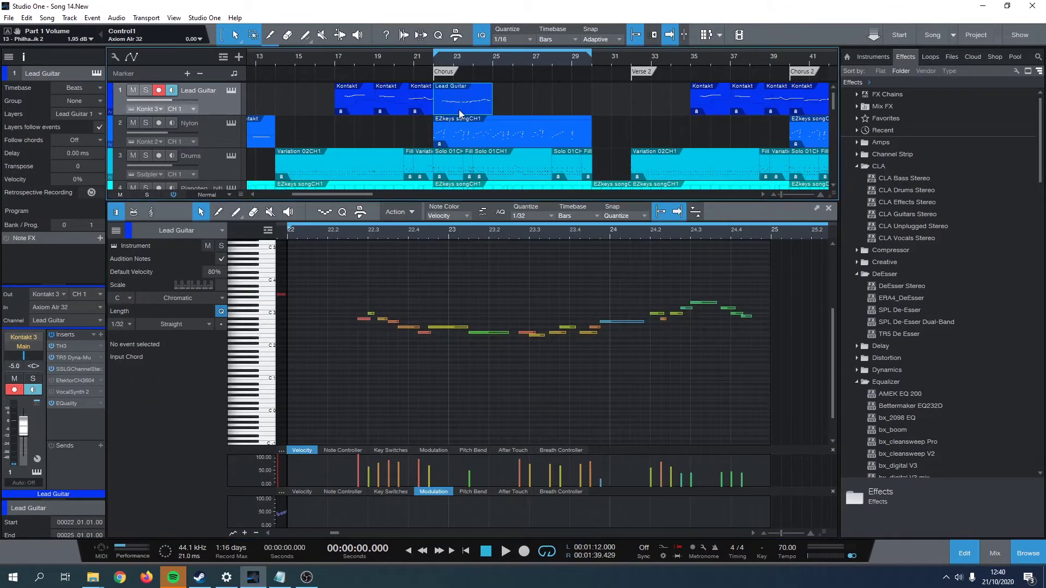
Step: Close the note editor and undo the second retrospective recording recovery on the Lead Guitar track
{"action": "left_click", "coordinate": [829, 208]}
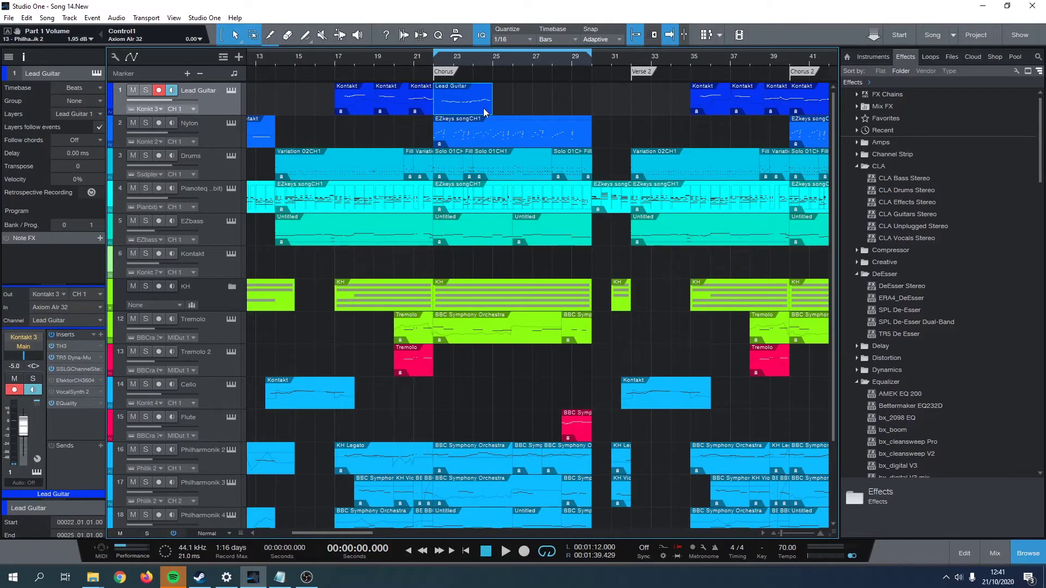
{"action": "key", "text": "ctrl+z"}
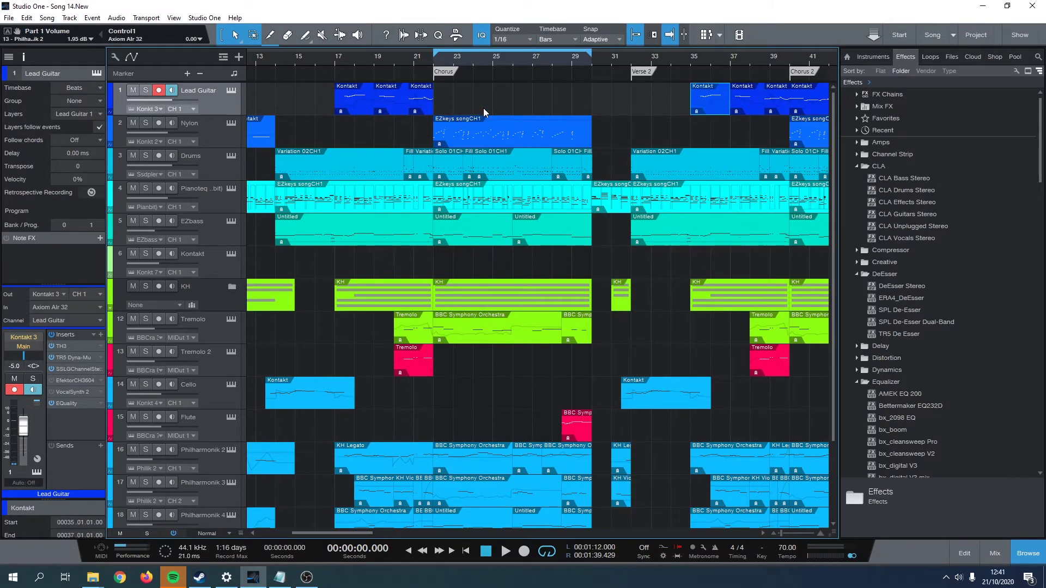